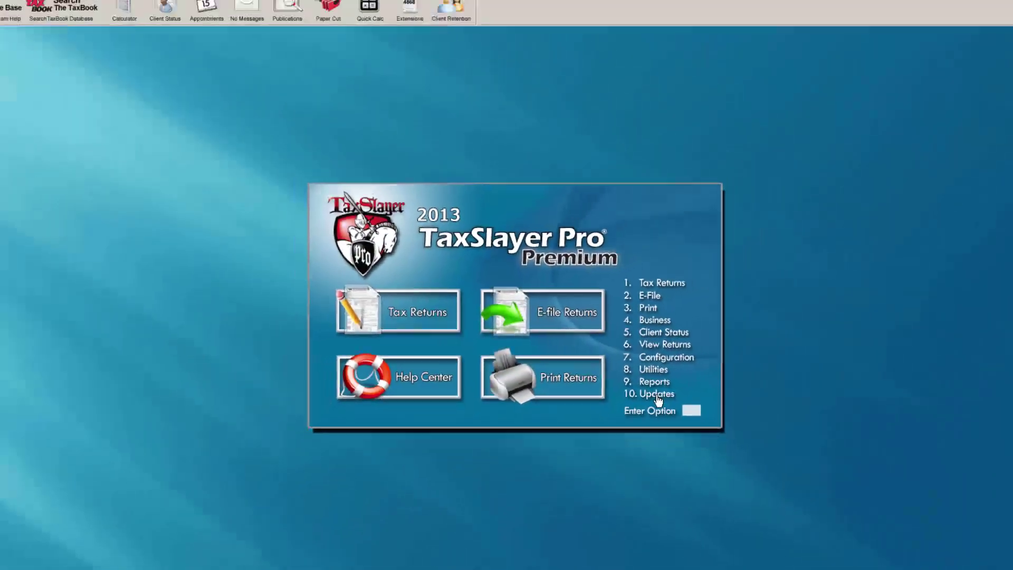
Choose 10. Updates on the TaxSlayer Pro main menu to reach the Internet Update Utility
{"action": "left_click", "coordinate": [783, 441]}
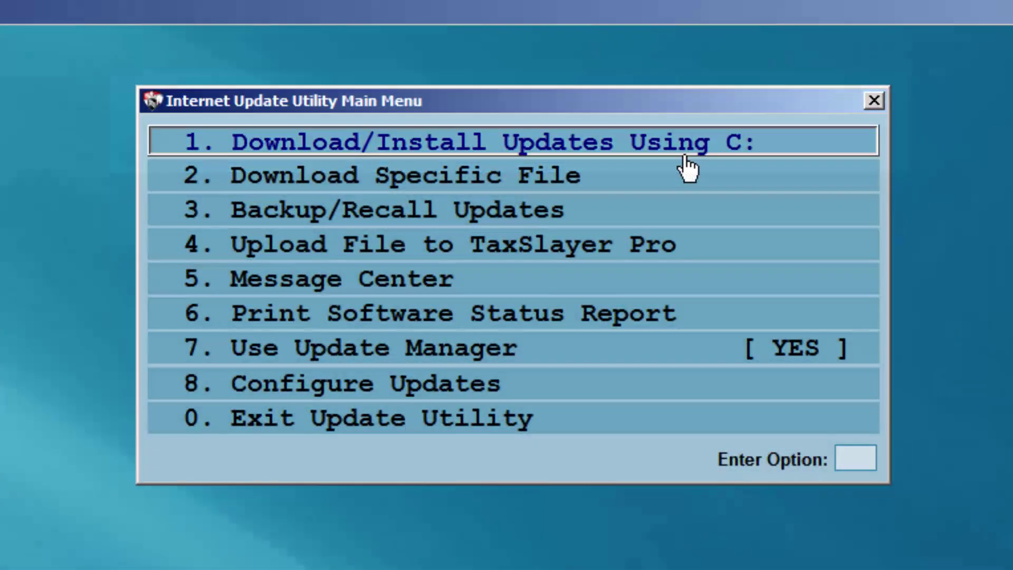
Run Download/Install Updates, connect for the status report, and review the Business update dates
{"action": "left_click", "coordinate": [685, 160]}
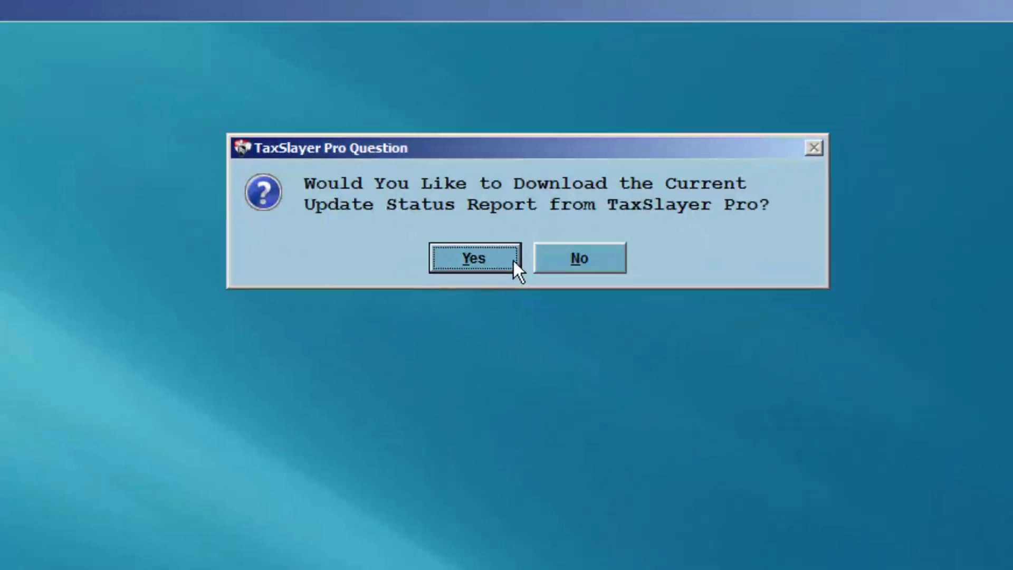
{"action": "left_click", "coordinate": [504, 301]}
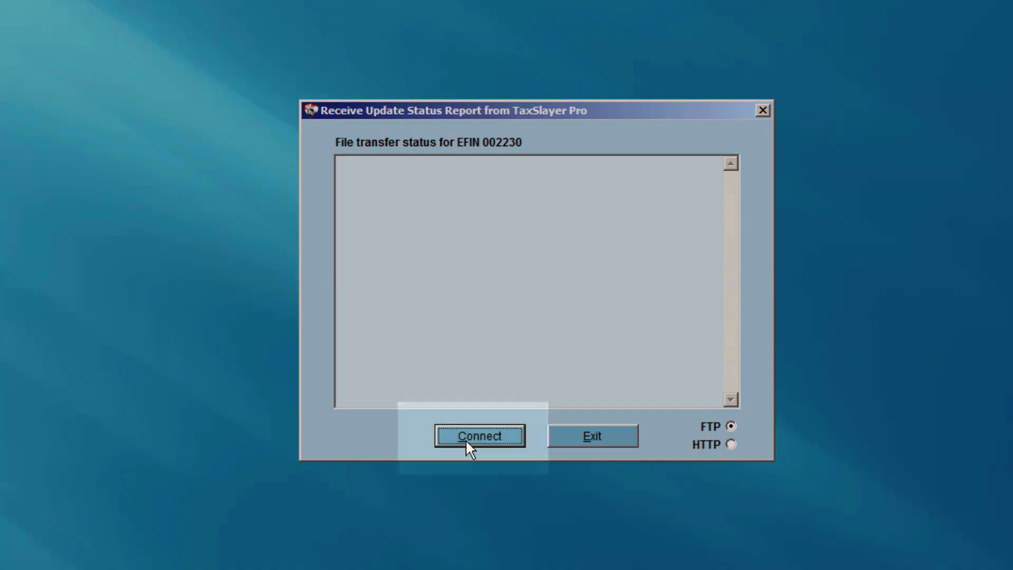
{"action": "left_click", "coordinate": [466, 439]}
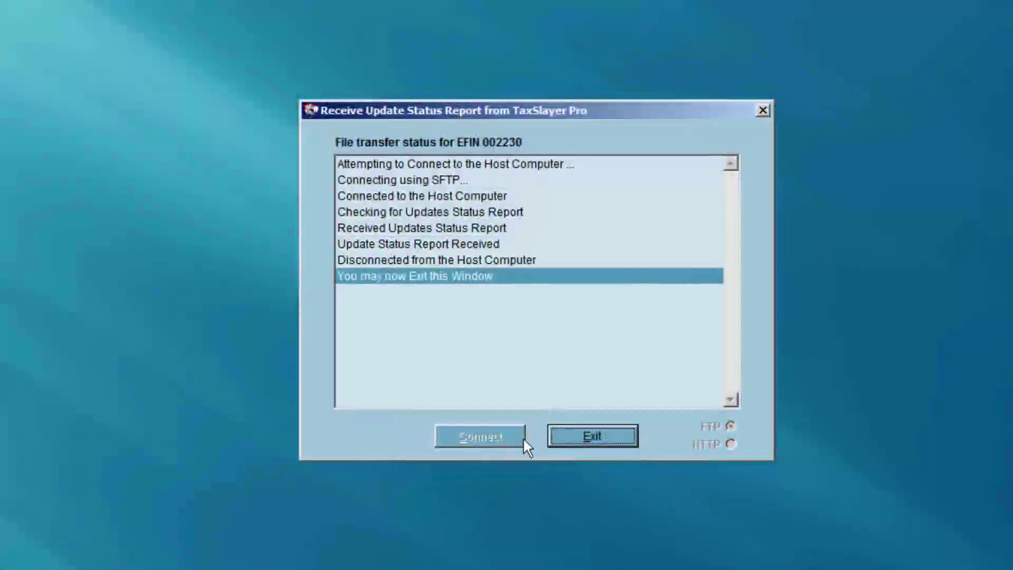
{"action": "left_click", "coordinate": [581, 438]}
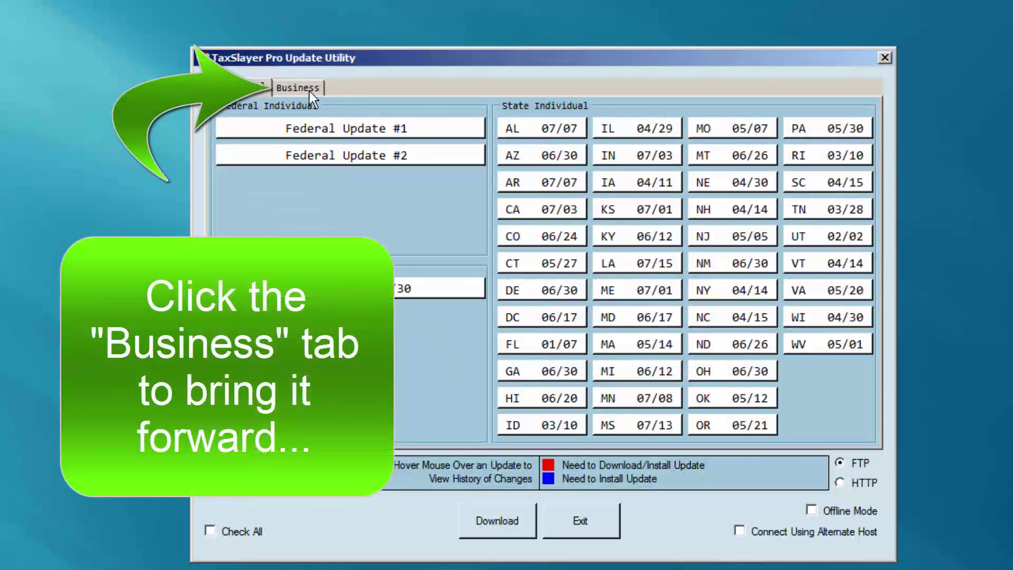
{"action": "left_click", "coordinate": [310, 91]}
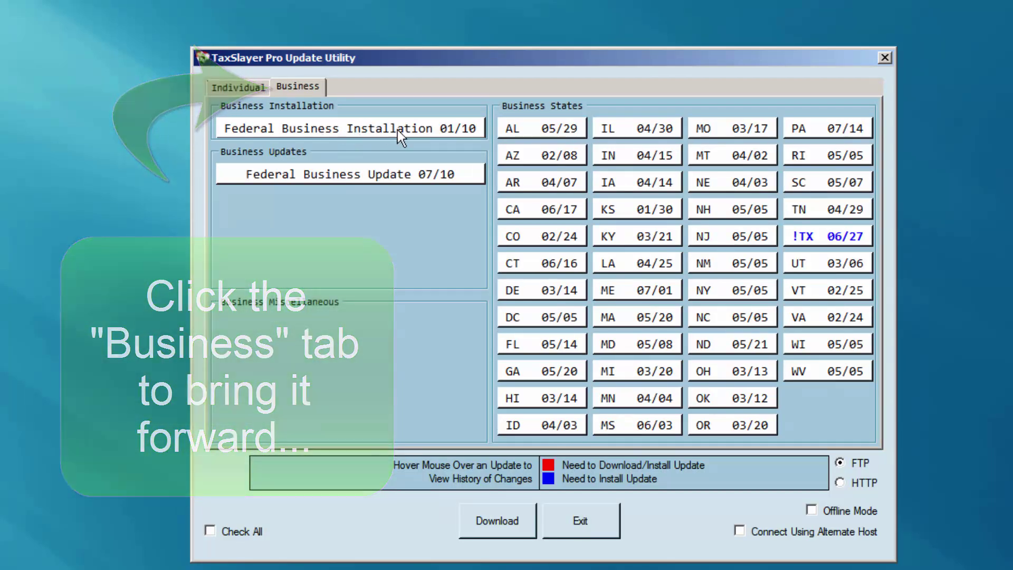
{"action": "mouse_move", "coordinate": [397, 130]}
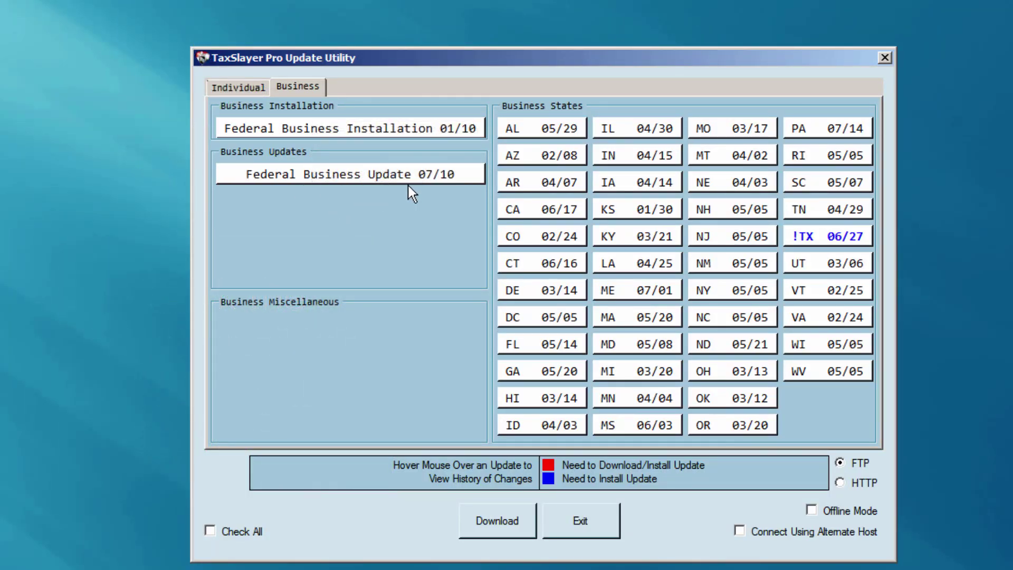
{"action": "left_click", "coordinate": [568, 532]}
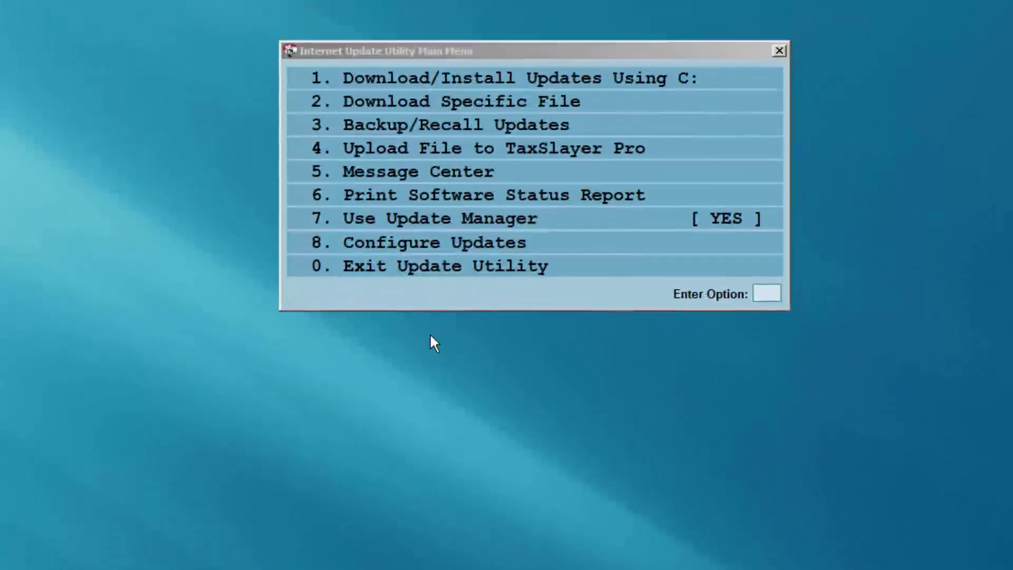
Exit the update utility and open the 4. Business menu of return types
{"action": "left_click", "coordinate": [444, 272]}
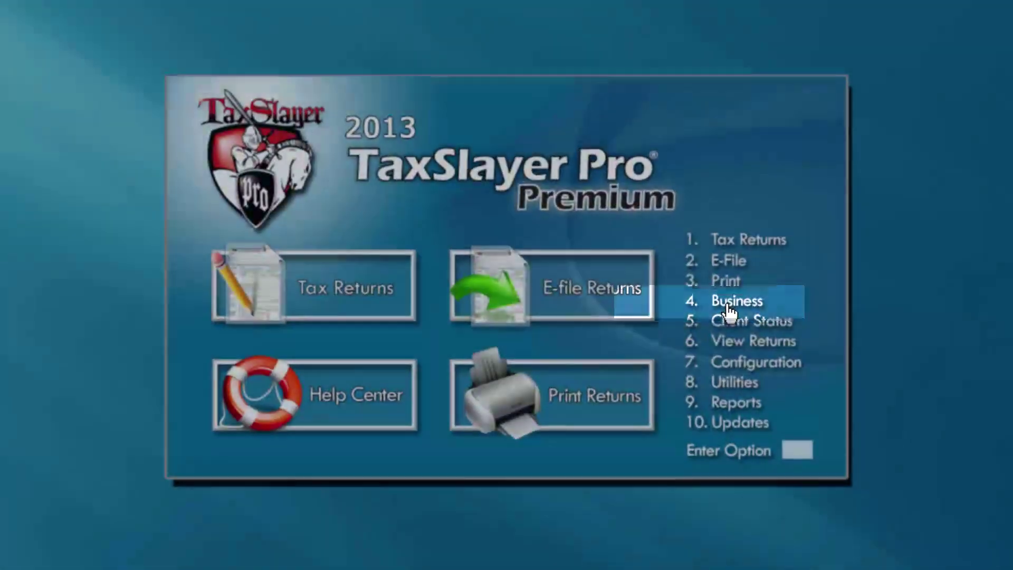
{"action": "left_click", "coordinate": [671, 313]}
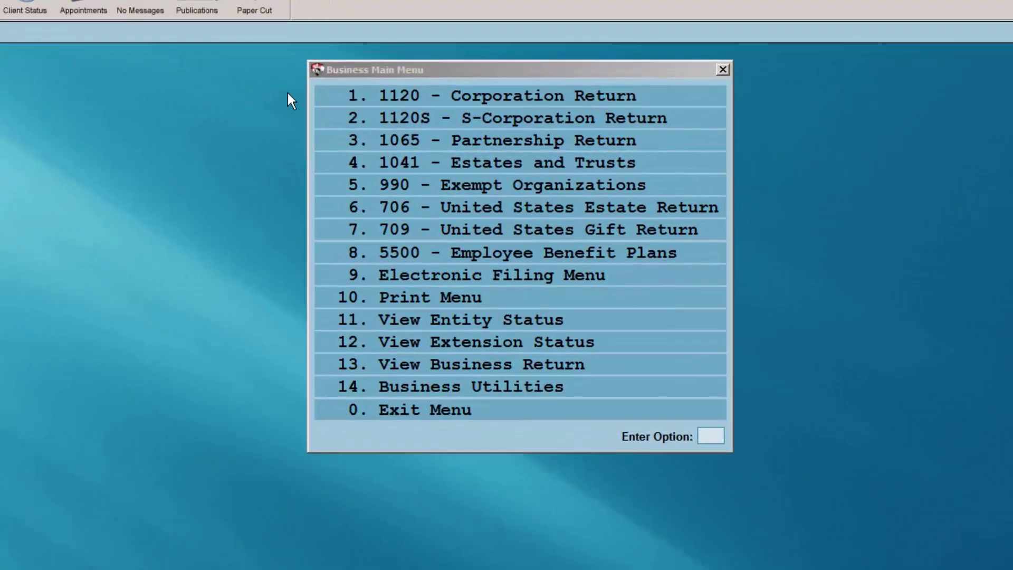
Choose 1120S - S-Corporation Return and look up the company's EIN
{"action": "left_click", "coordinate": [424, 121]}
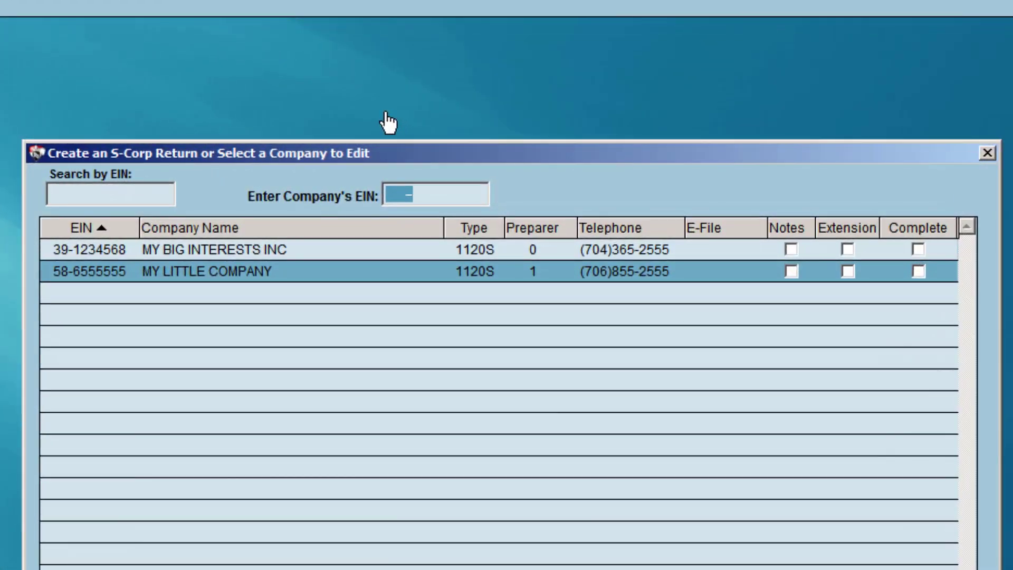
{"action": "type", "text": "58-95"}
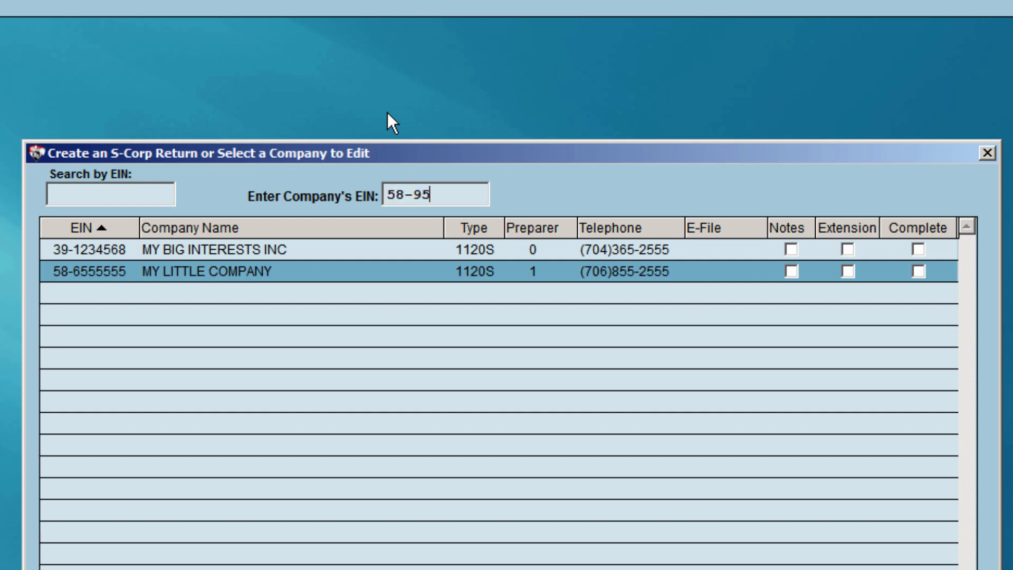
{"action": "type", "text": "44444"}
{"action": "key", "text": "Return"}
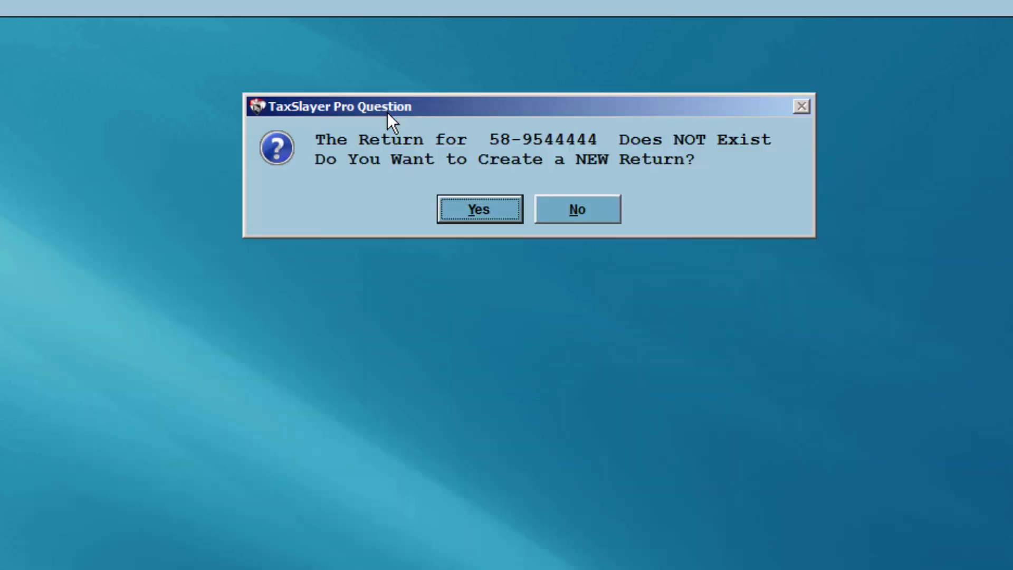
Create the return for MY BIG COMPANY, incorporated 01/01/2012, entering its street address and zip code
{"action": "left_click", "coordinate": [475, 215]}
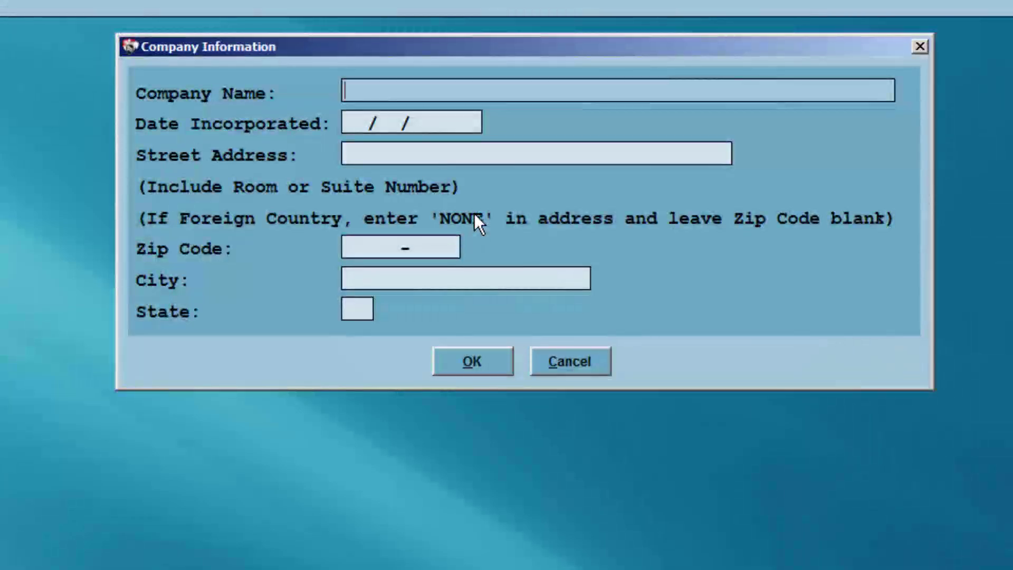
{"action": "type", "text": "MY BIG CO"}
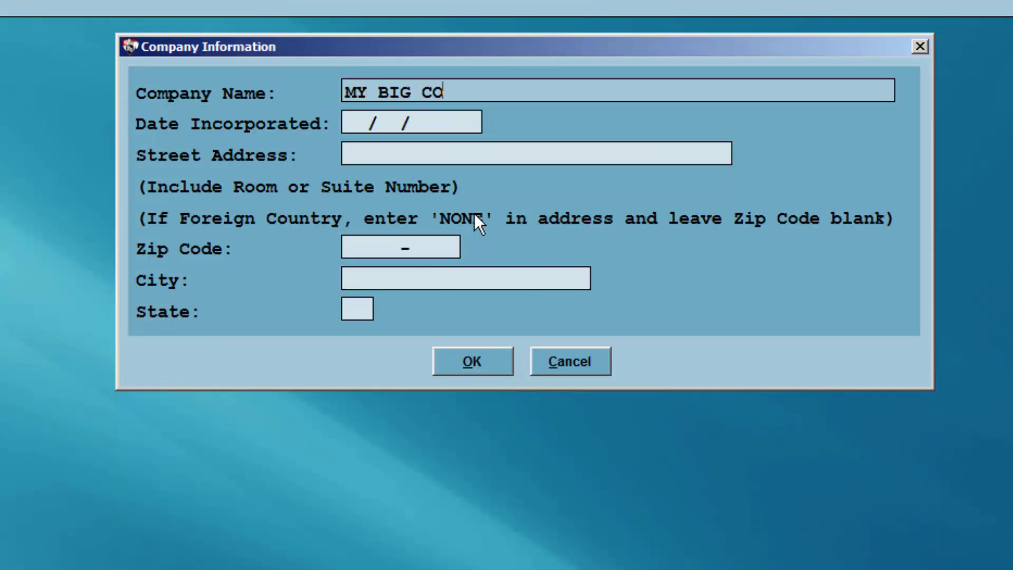
{"action": "type", "text": "MPANY"}
{"action": "key", "text": "Tab"}
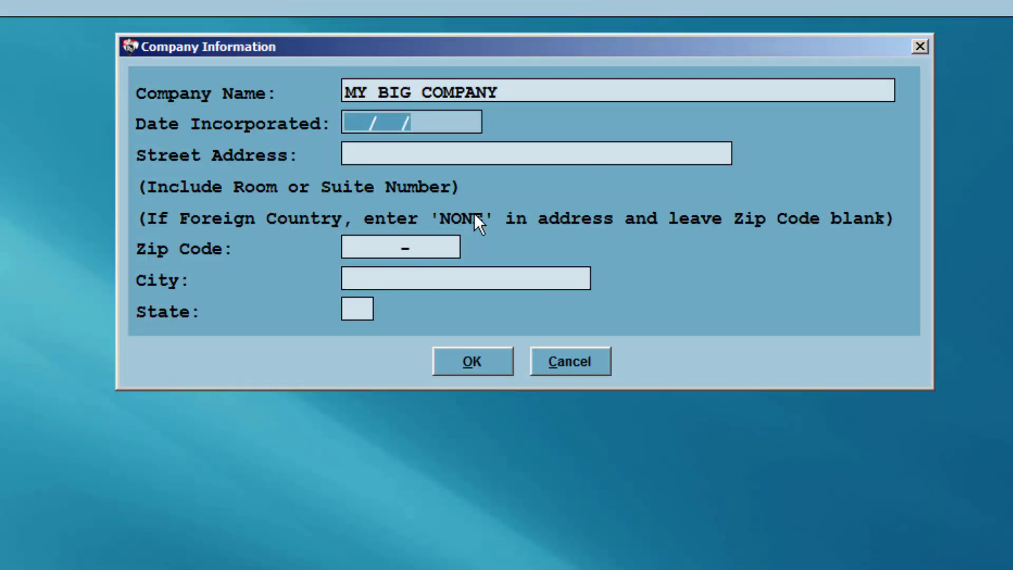
{"action": "type", "text": "01/  /"}
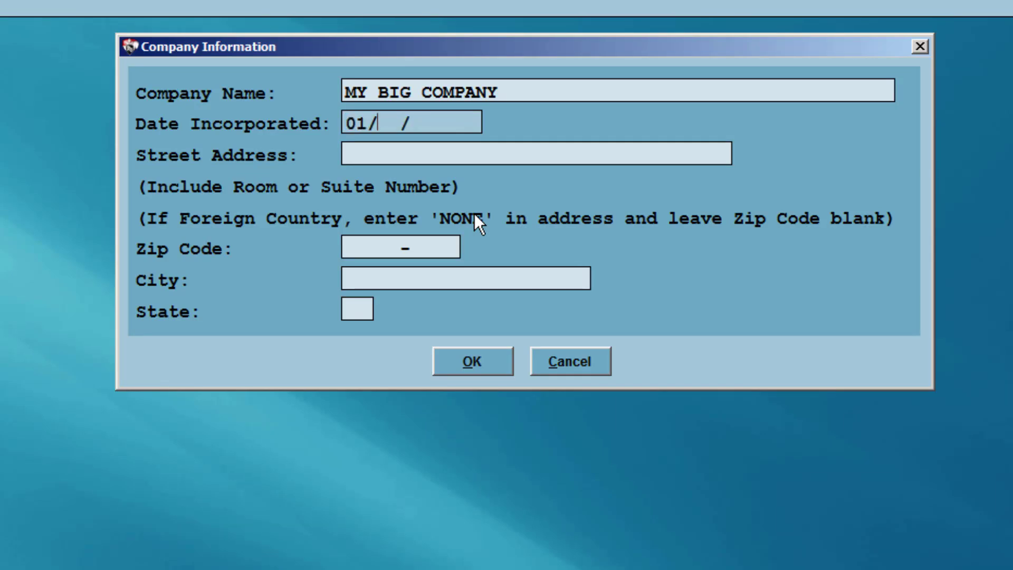
{"action": "type", "text": "0112"}
{"action": "type", "text": "12"}
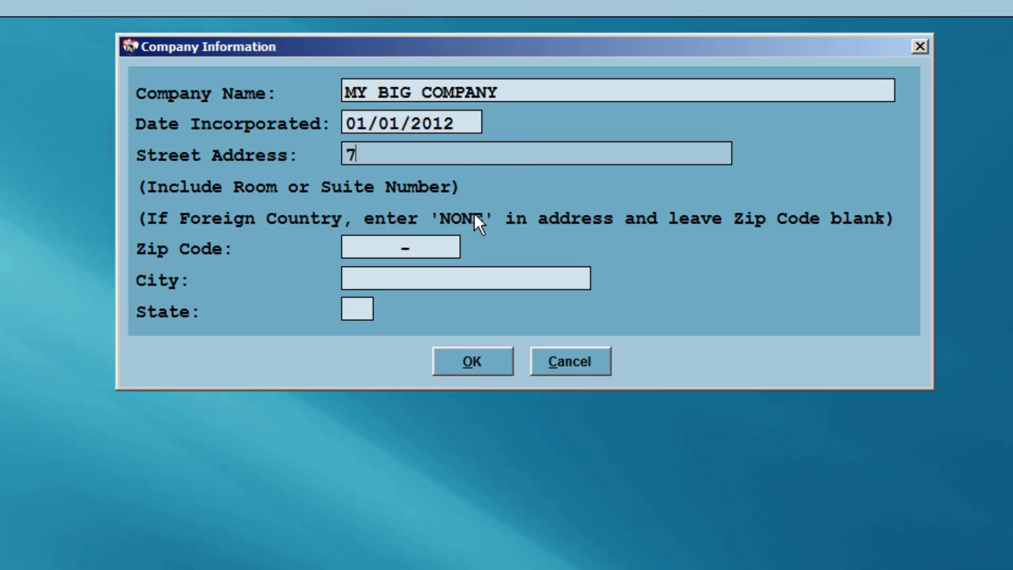
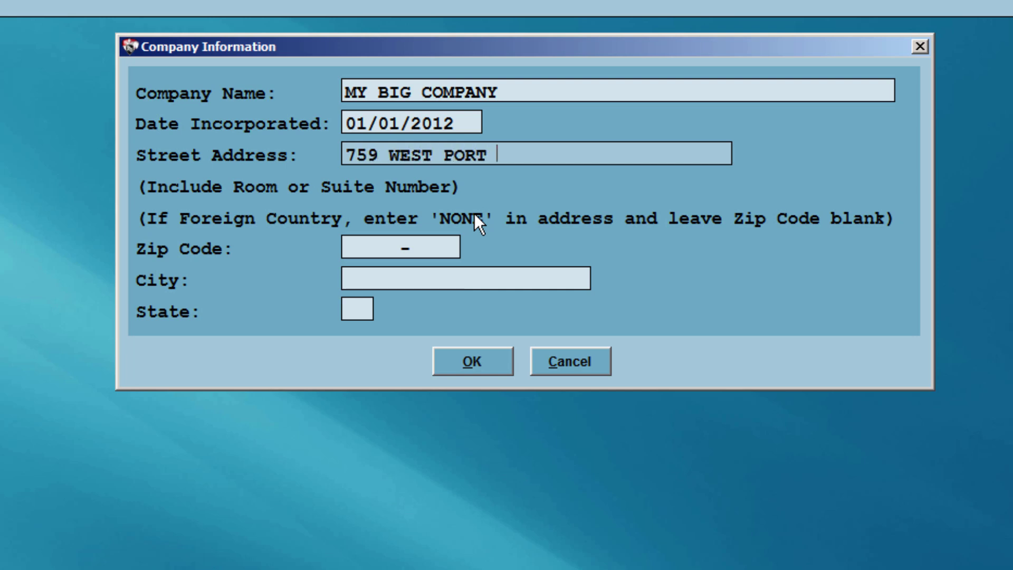
{"action": "key", "text": "Tab"}
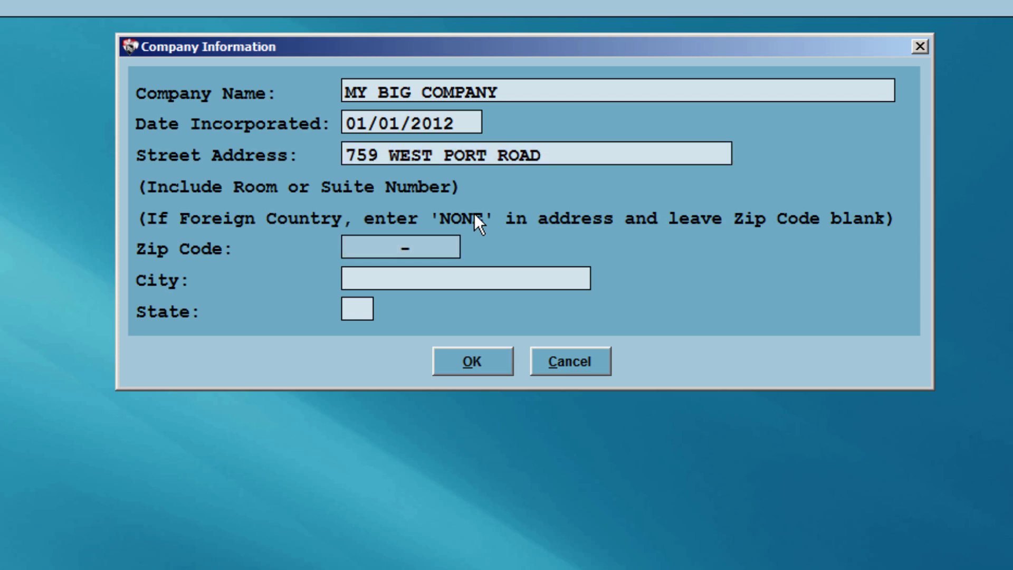
{"action": "type", "text": "30809"}
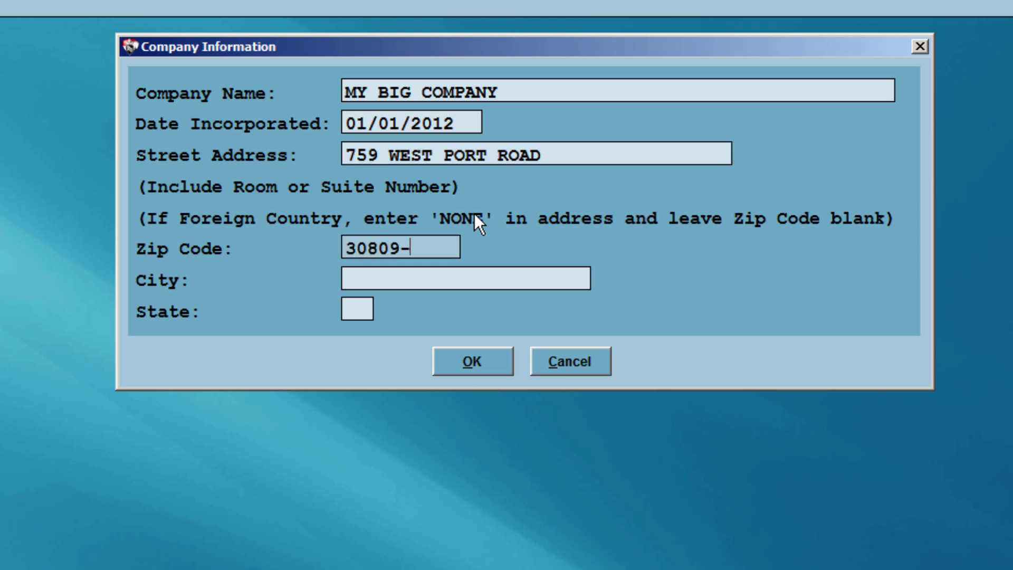
{"action": "key", "text": "Tab"}
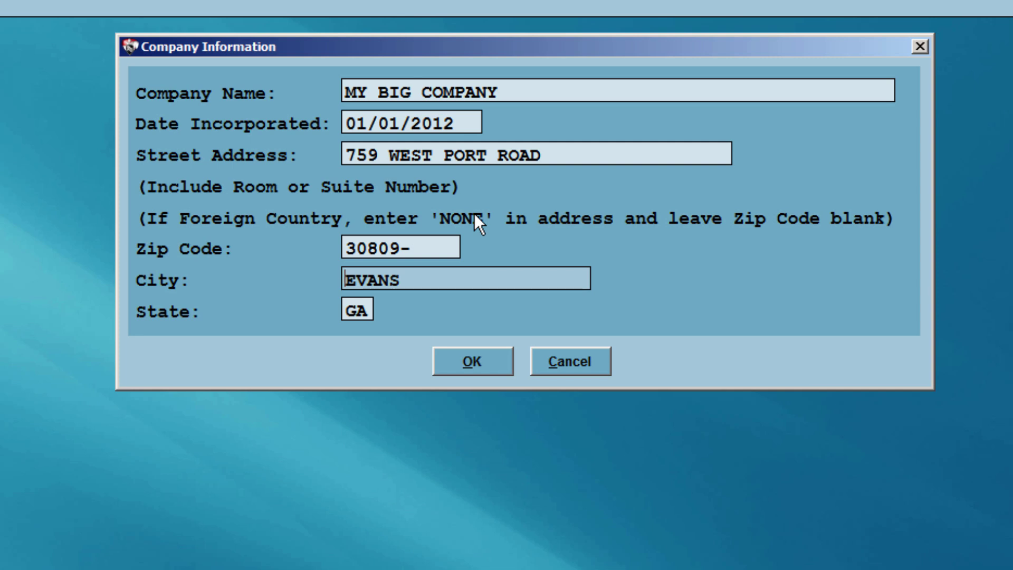
{"action": "key", "text": "Tab"}
{"action": "key", "text": "Tab"}
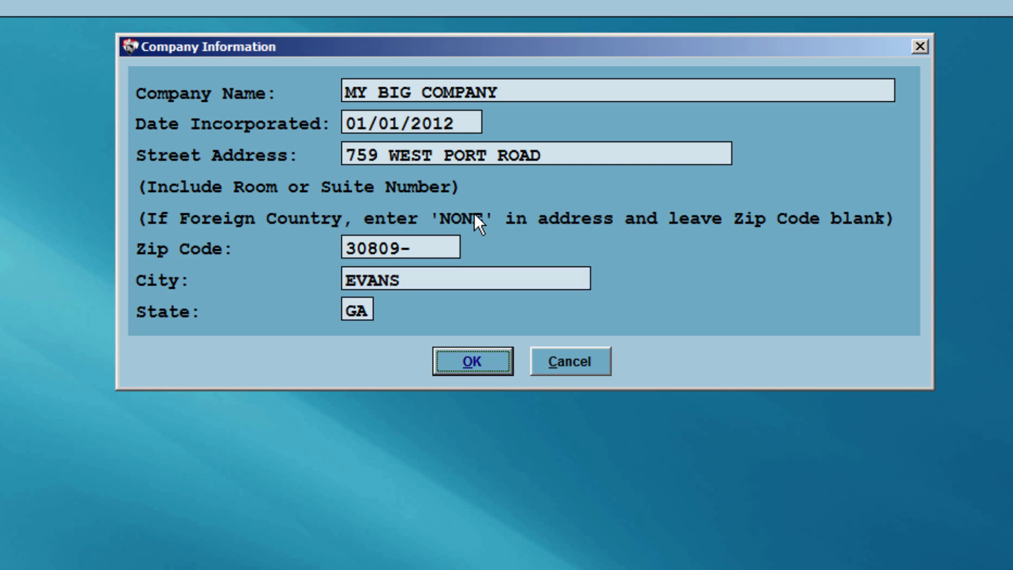
{"action": "key", "text": "Return"}
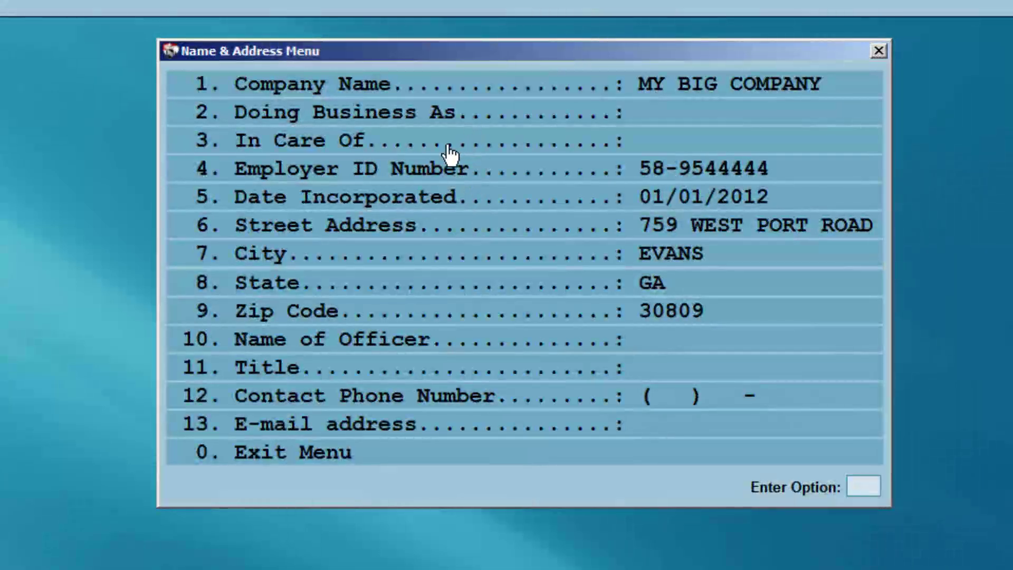
Enter the officer's first name, middle initial and last name
{"action": "left_click", "coordinate": [326, 343]}
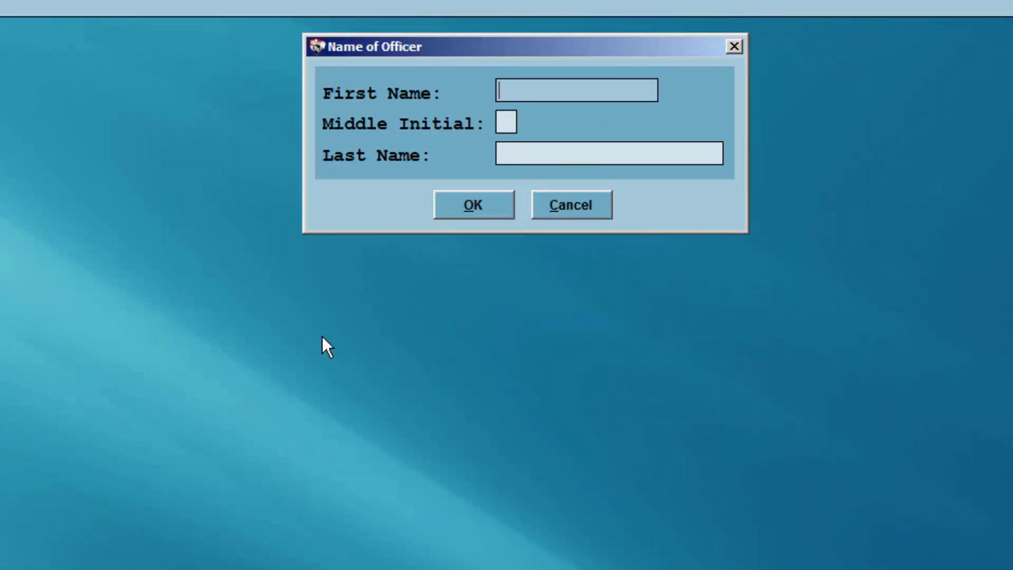
{"action": "key", "text": "Tab"}
{"action": "key", "text": "Tab"}
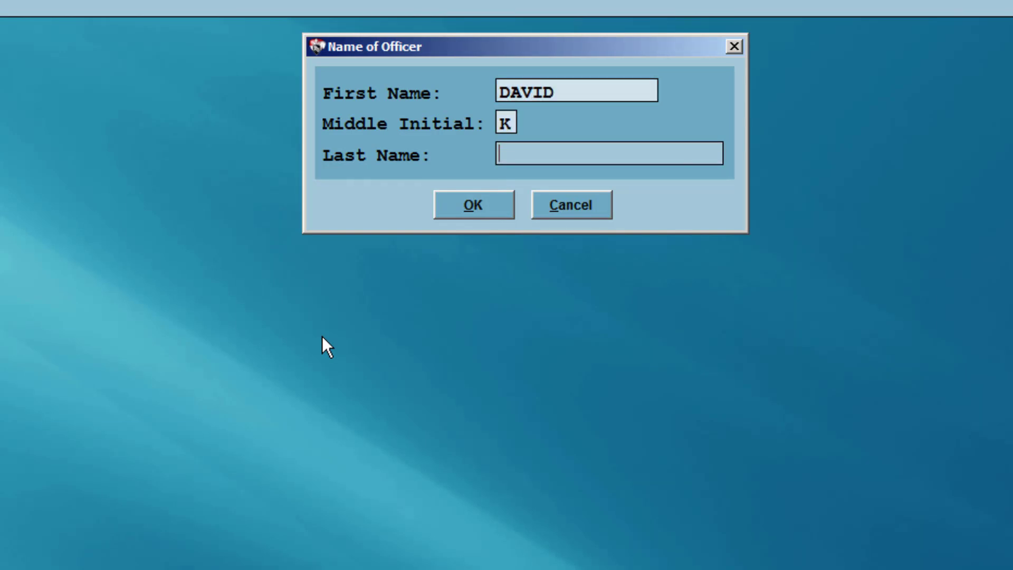
{"action": "left_click", "coordinate": [458, 215]}
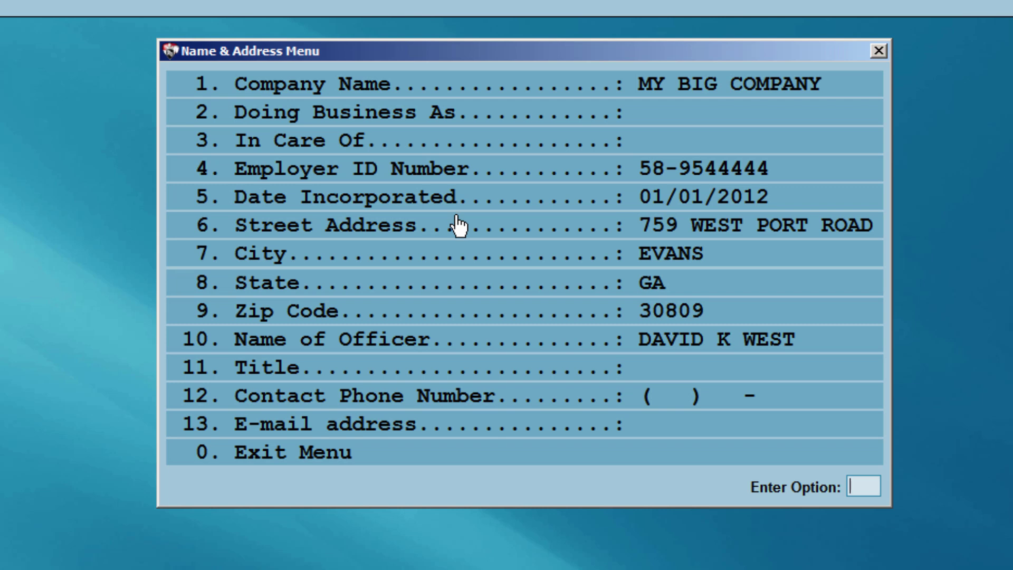
Set the officer's title to PRESIDENT and enter the company's contact phone number
{"action": "left_click", "coordinate": [411, 373]}
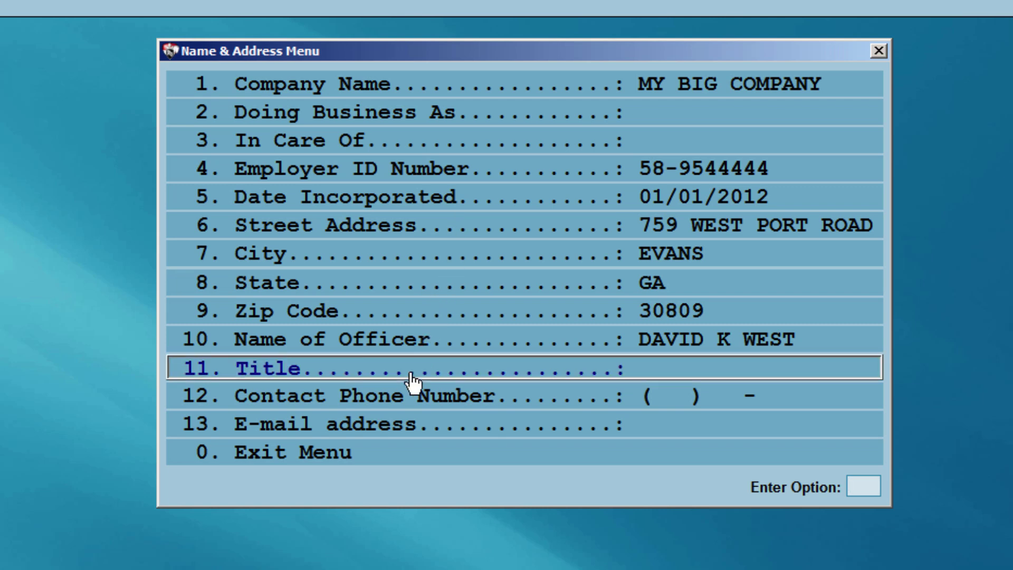
{"action": "type", "text": "PRESIDENT"}
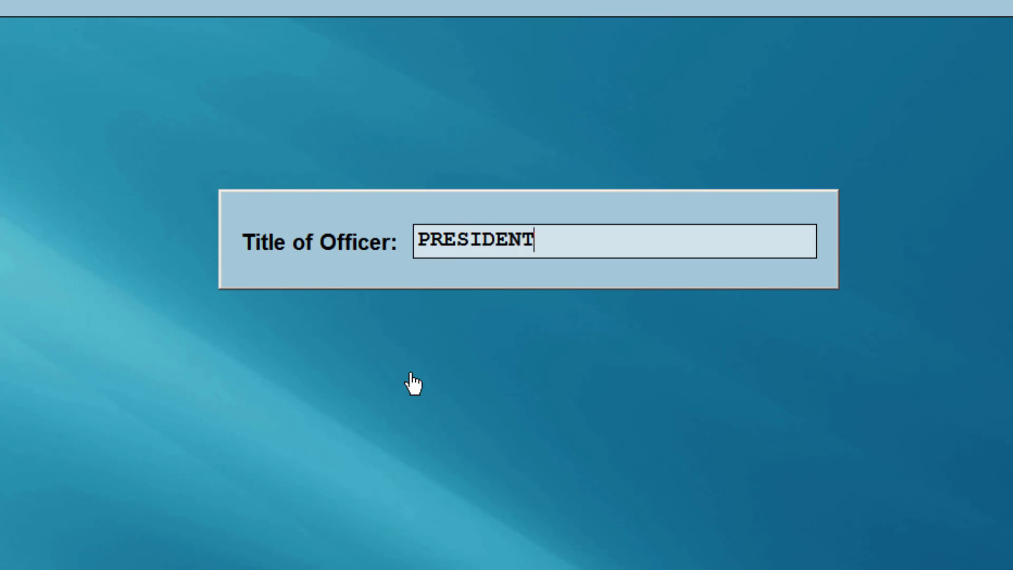
{"action": "key", "text": "Return"}
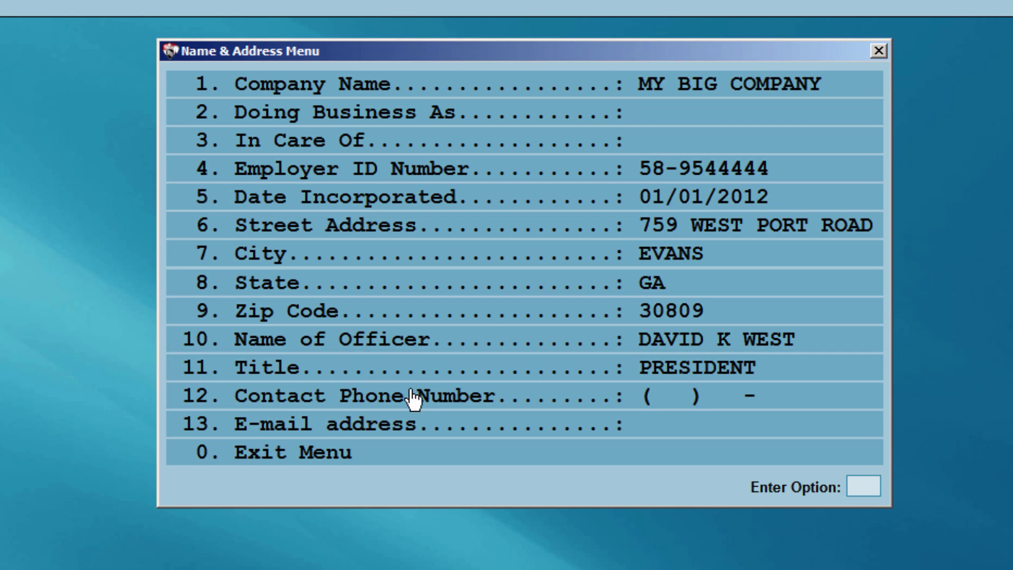
{"action": "left_click", "coordinate": [413, 394]}
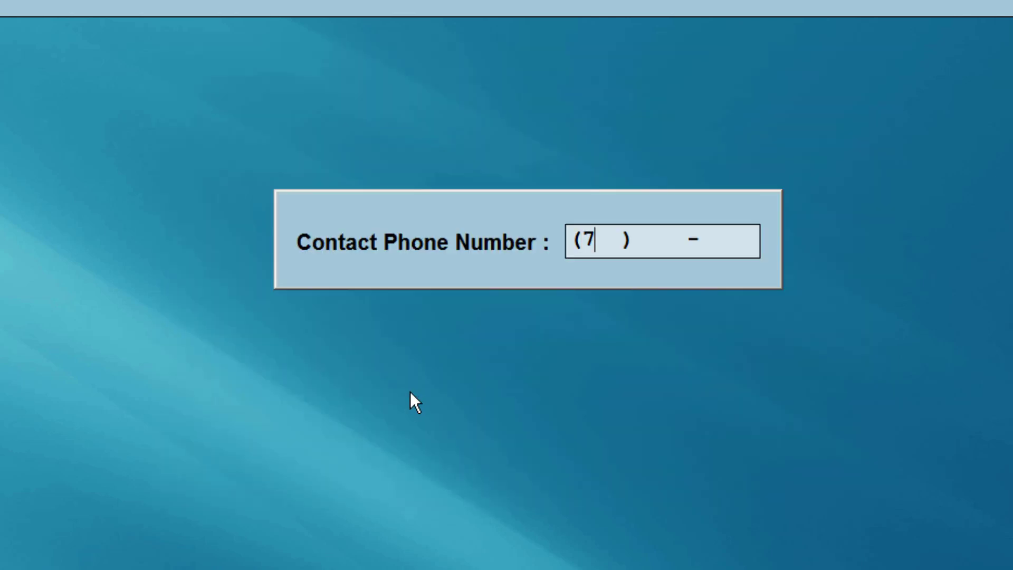
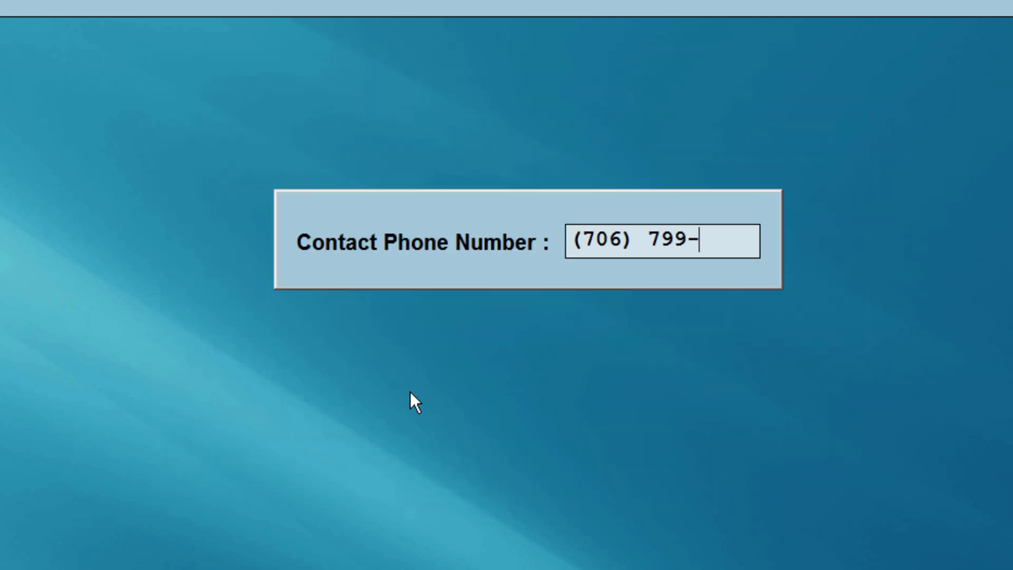
{"action": "key", "text": "Return"}
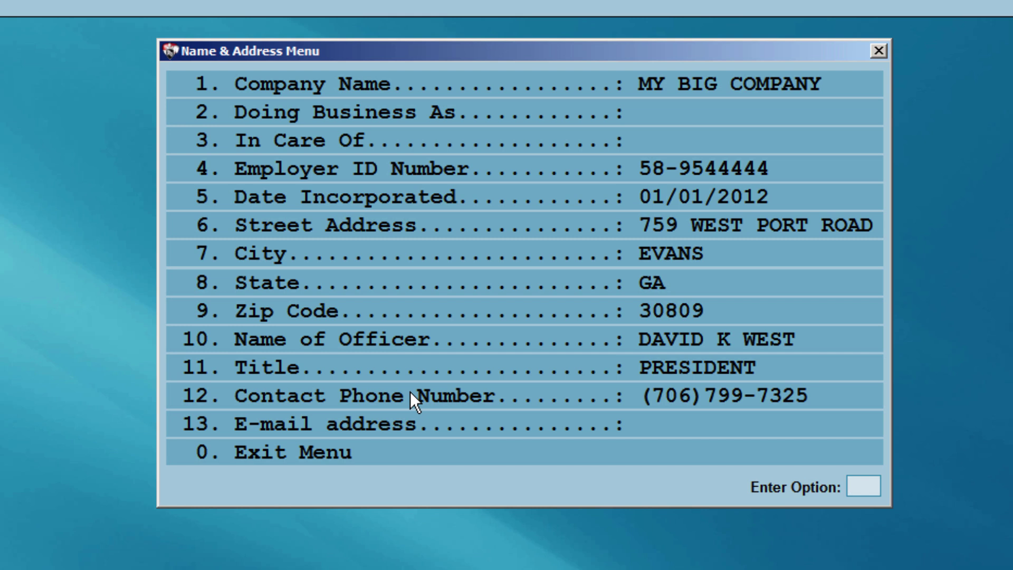
Leave the Name & Address Menu and enter preparer code 1
{"action": "left_click", "coordinate": [369, 460]}
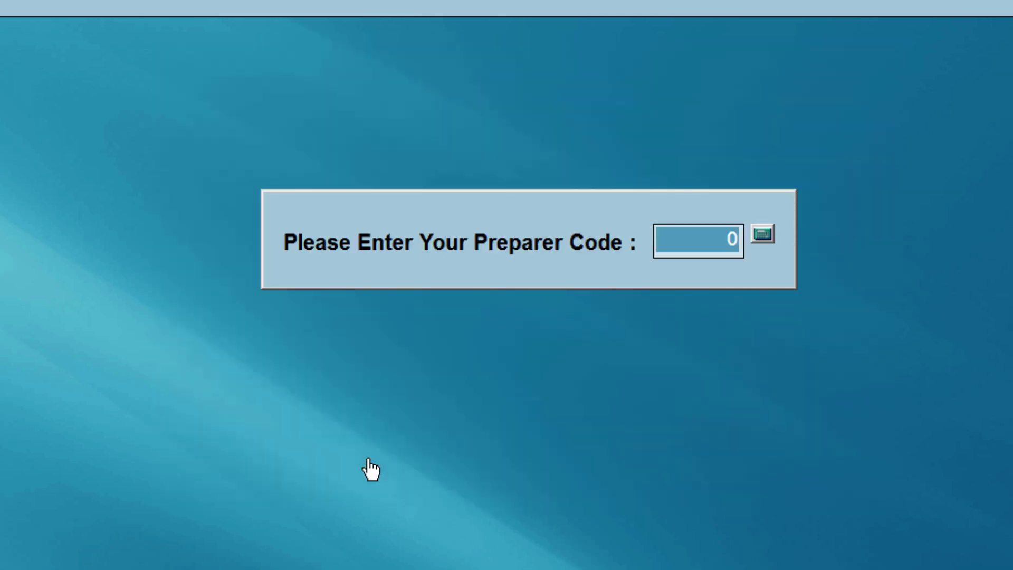
{"action": "type", "text": "1"}
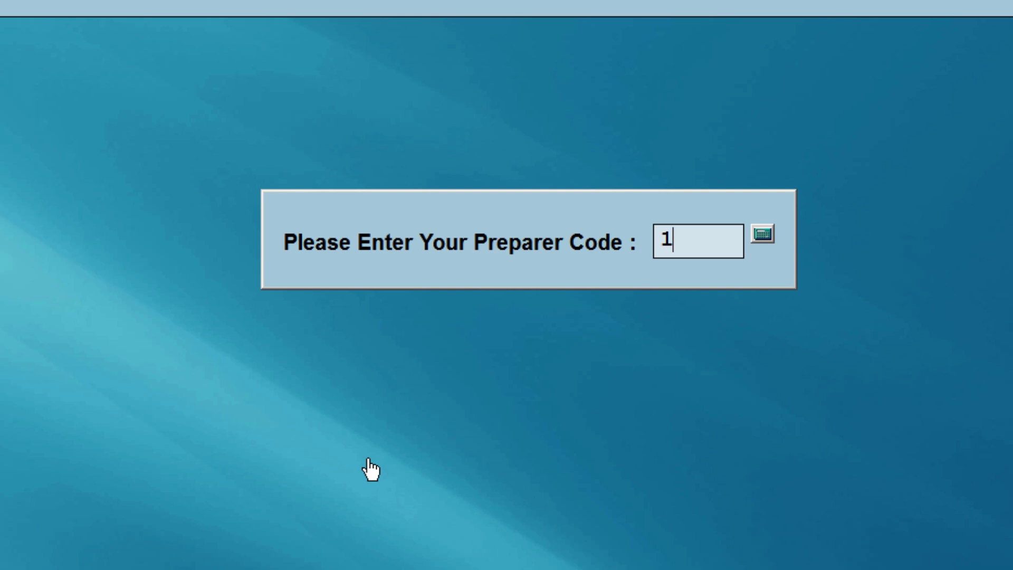
{"action": "key", "text": "Return"}
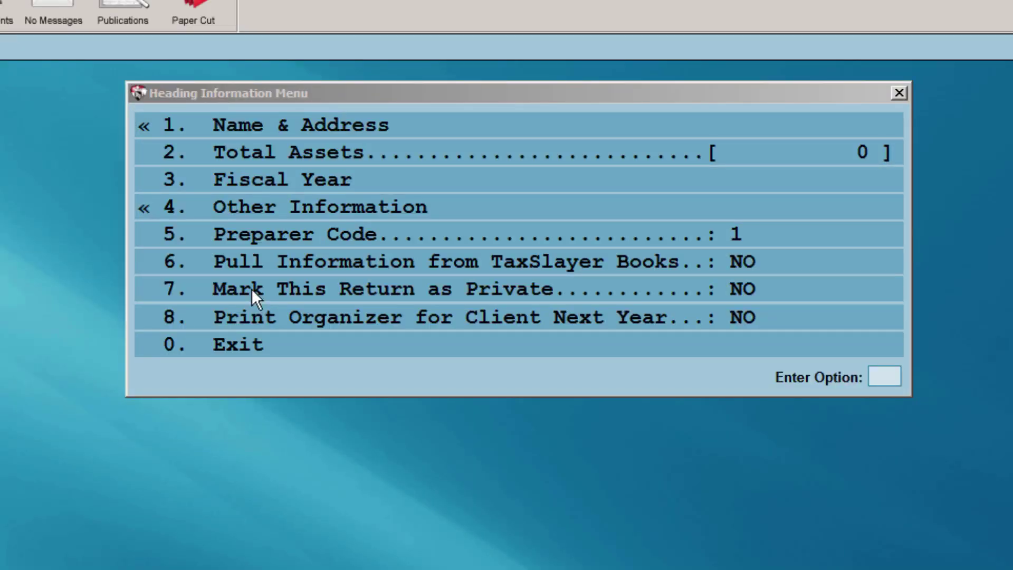
Set the fiscal year to run from 07/01/2013 to 07/01/2014
{"action": "left_click", "coordinate": [283, 192]}
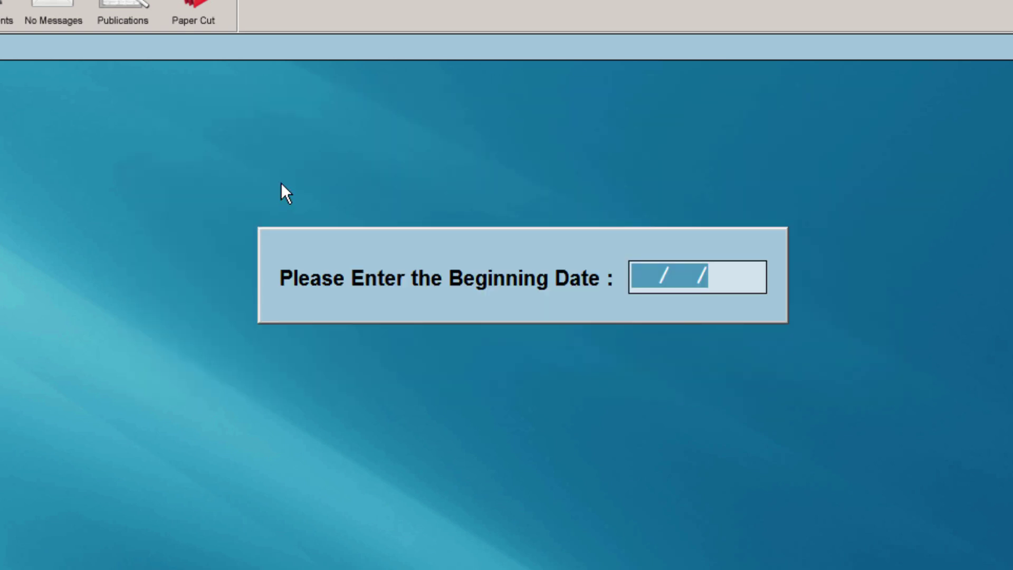
{"action": "type", "text": "070113"}
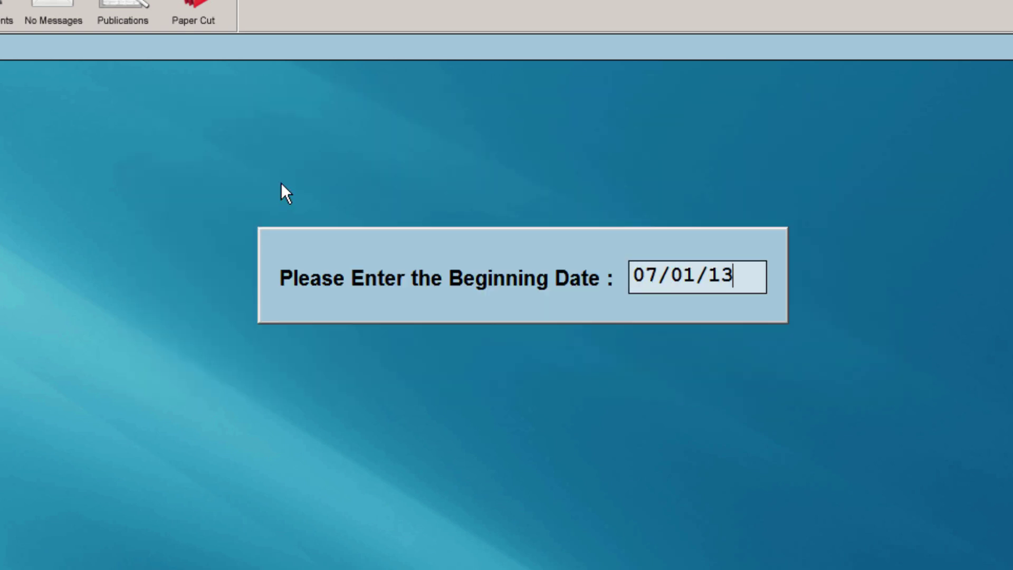
{"action": "key", "text": "Return"}
{"action": "type", "text": "070114"}
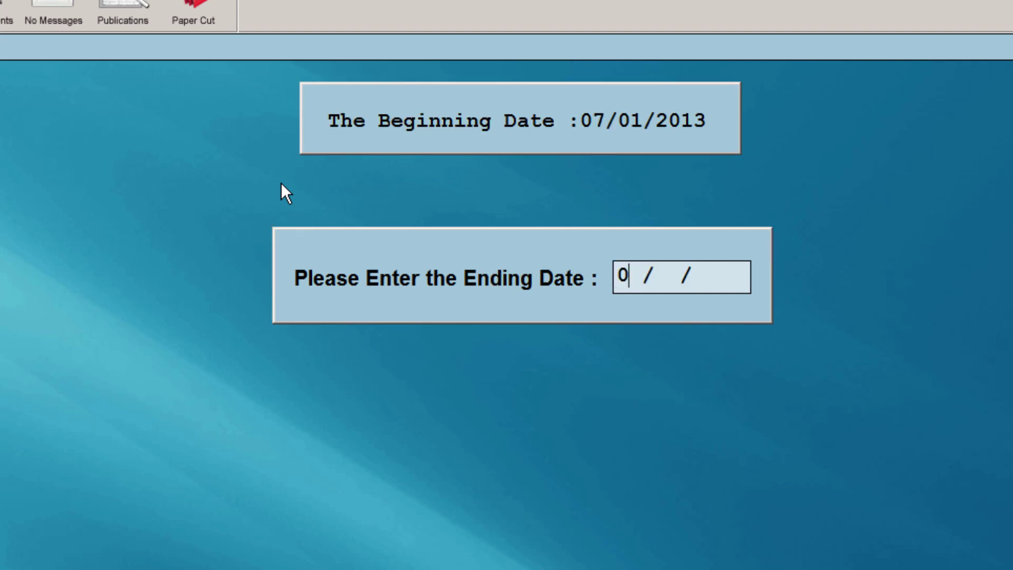
{"action": "key", "text": "Return"}
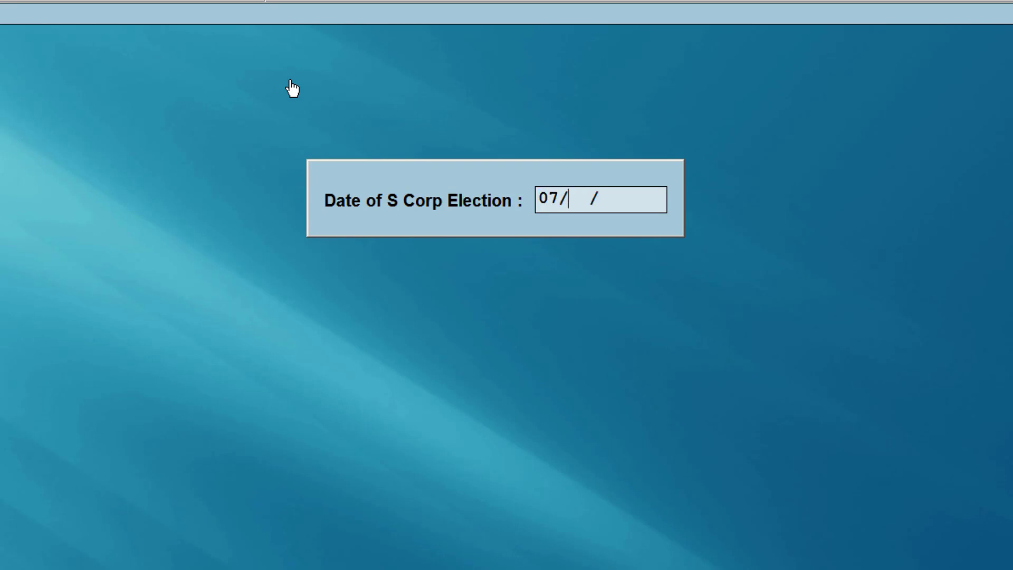
Enter 07/01/2012 as the S Corp election date, then set principal business code 423400
{"action": "type", "text": "01/2012"}
{"action": "key", "text": "Return"}
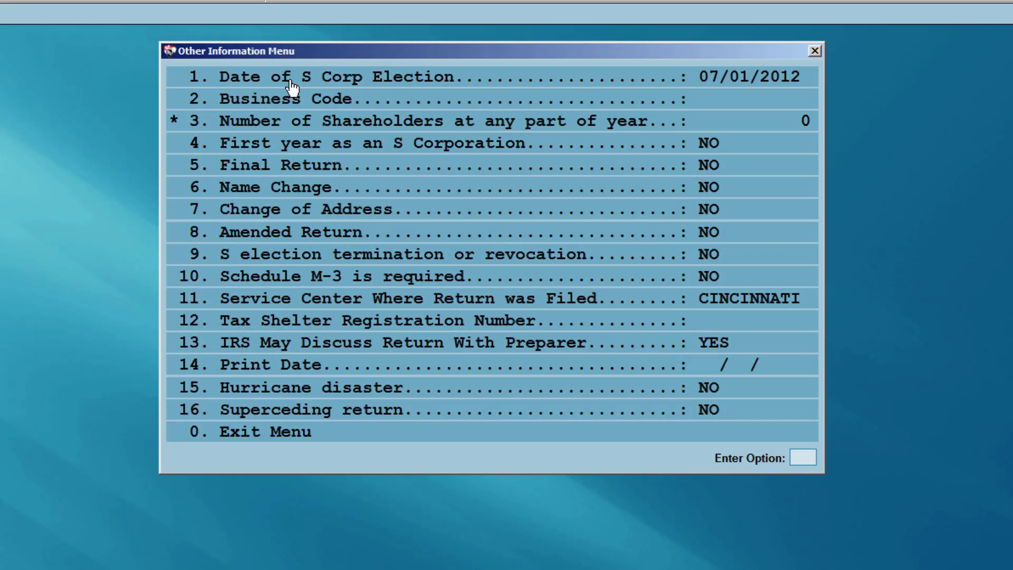
{"action": "left_click", "coordinate": [294, 99]}
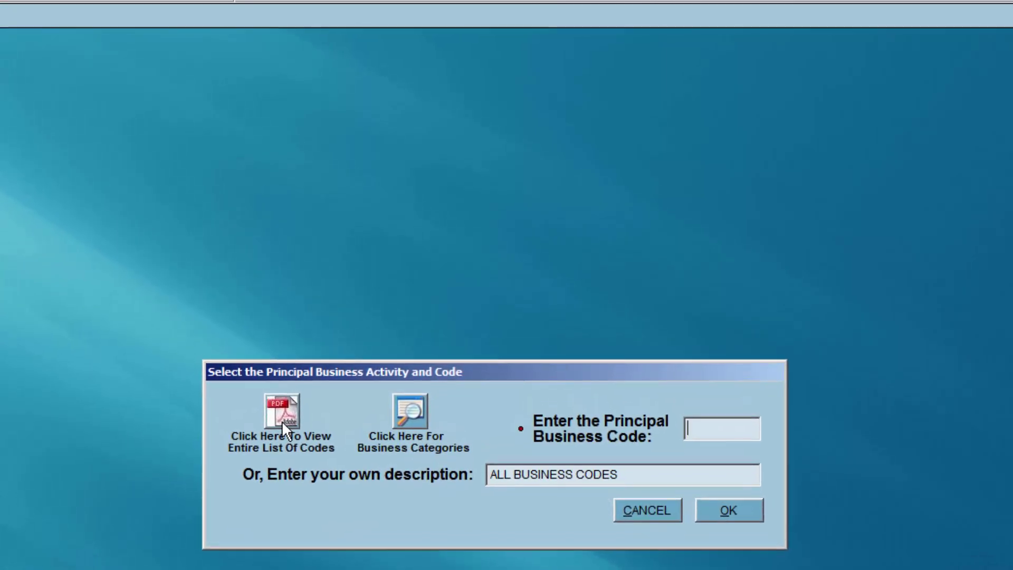
{"action": "left_click", "coordinate": [282, 421]}
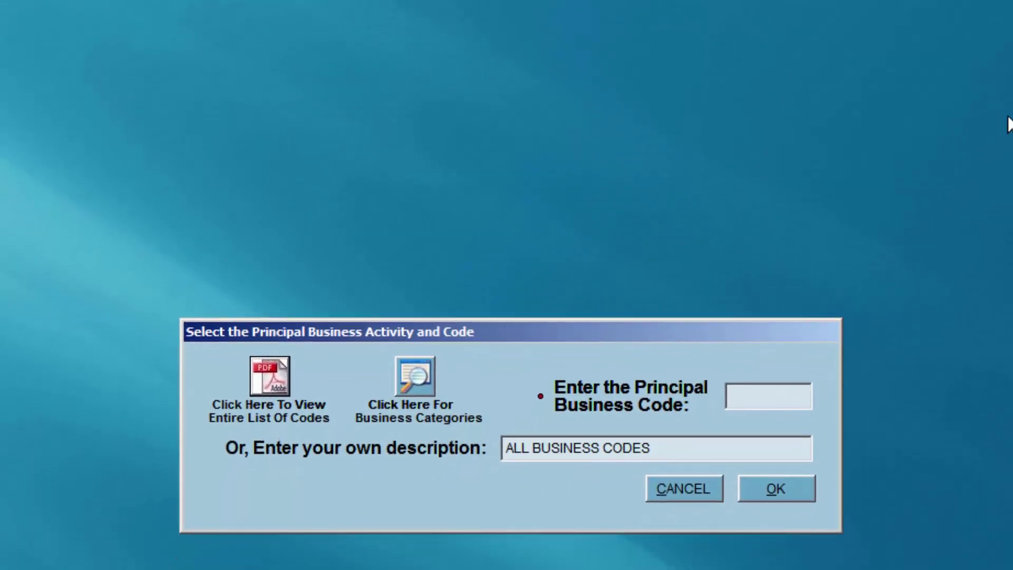
{"action": "left_click", "coordinate": [418, 382]}
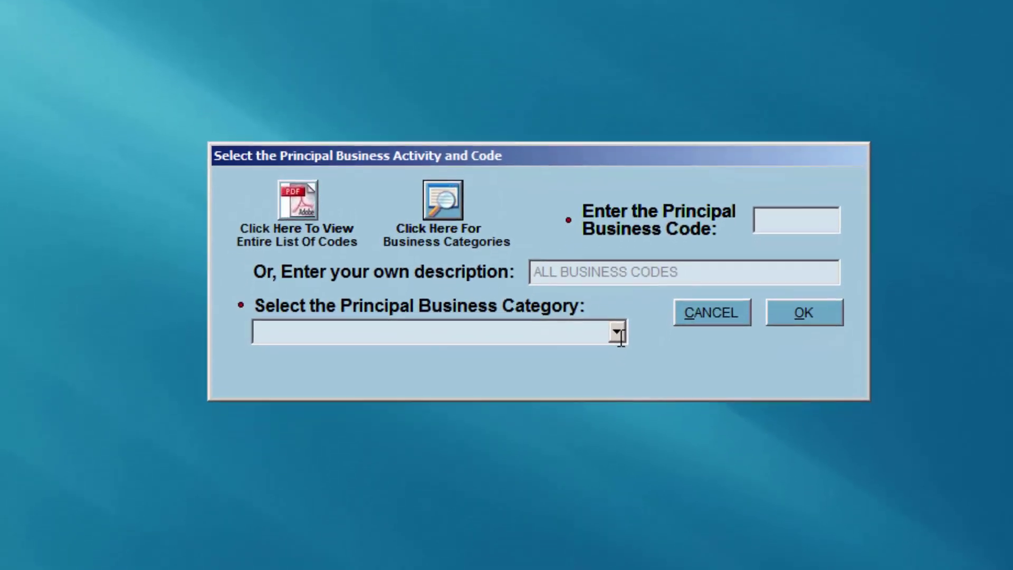
{"action": "left_click", "coordinate": [617, 332]}
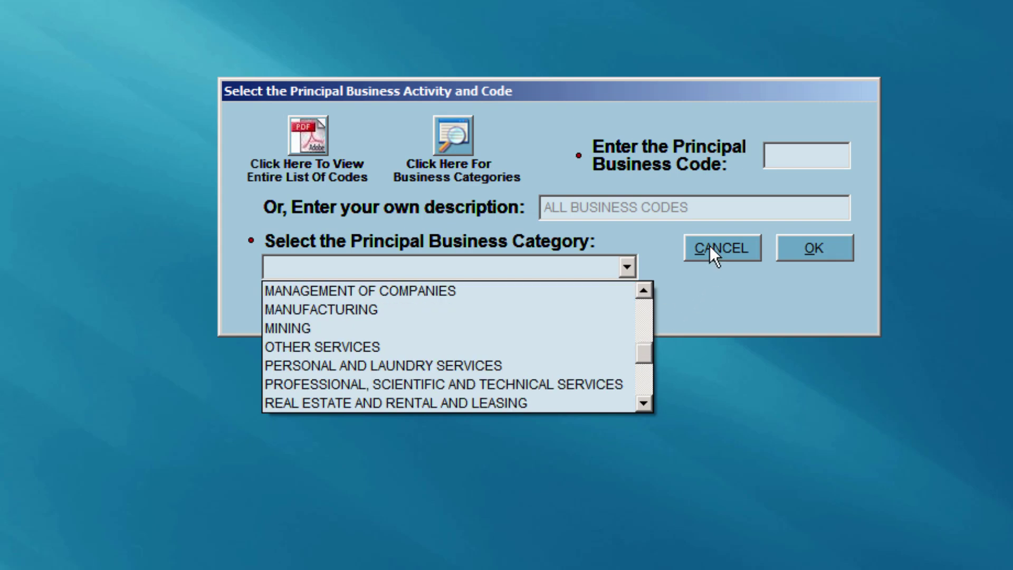
{"action": "left_click", "coordinate": [654, 246]}
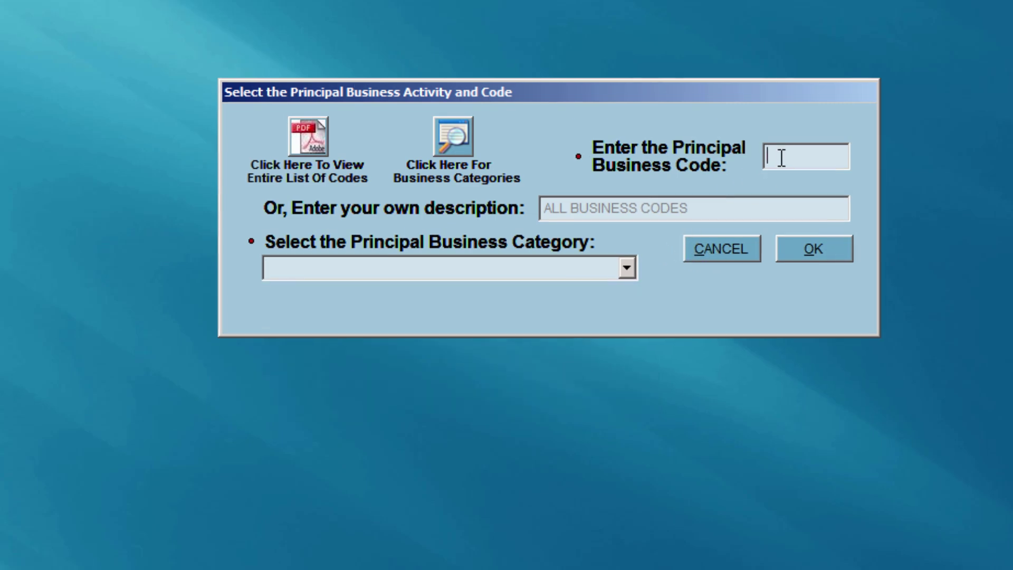
{"action": "type", "text": "423"}
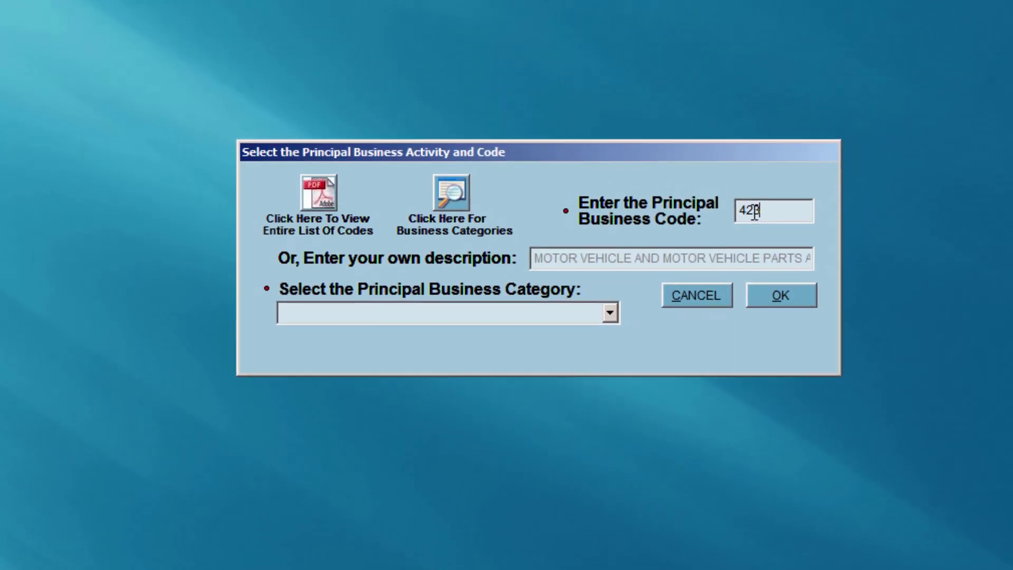
{"action": "type", "text": "400"}
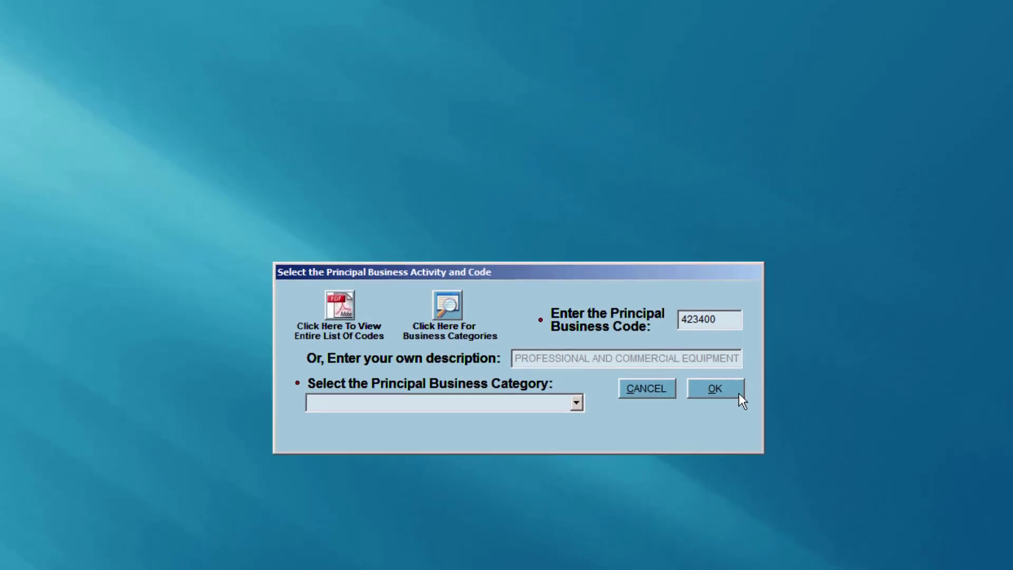
{"action": "left_click", "coordinate": [755, 358]}
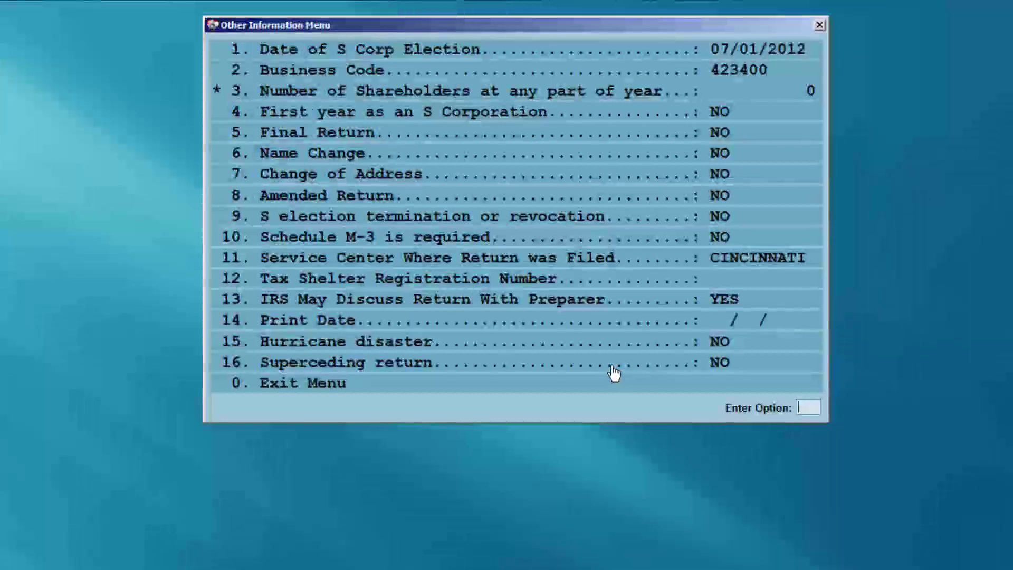
Exit the Other Information and Heading Information menus back to the Form 1120S screen
{"action": "left_click", "coordinate": [584, 387]}
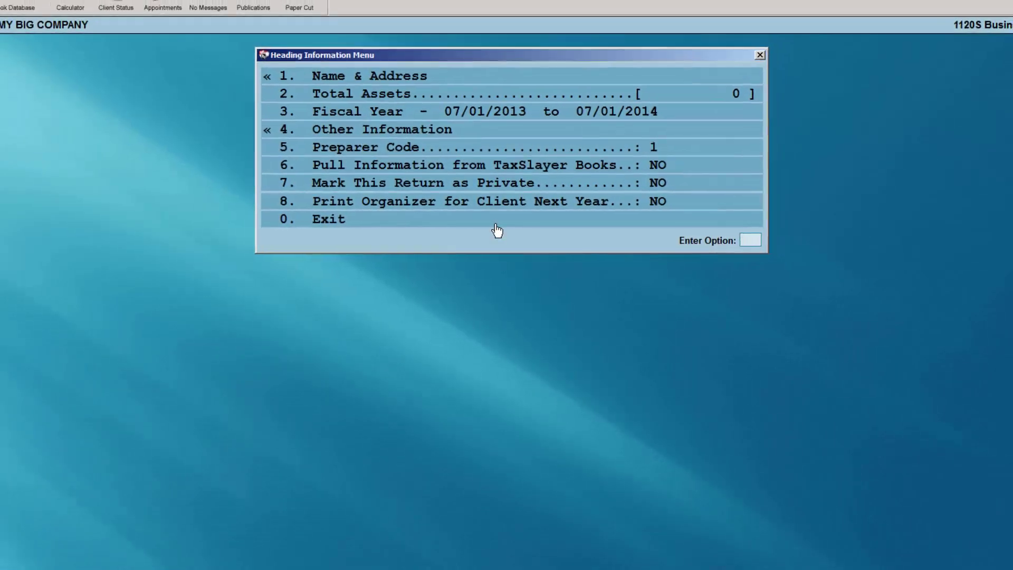
{"action": "left_click", "coordinate": [496, 223]}
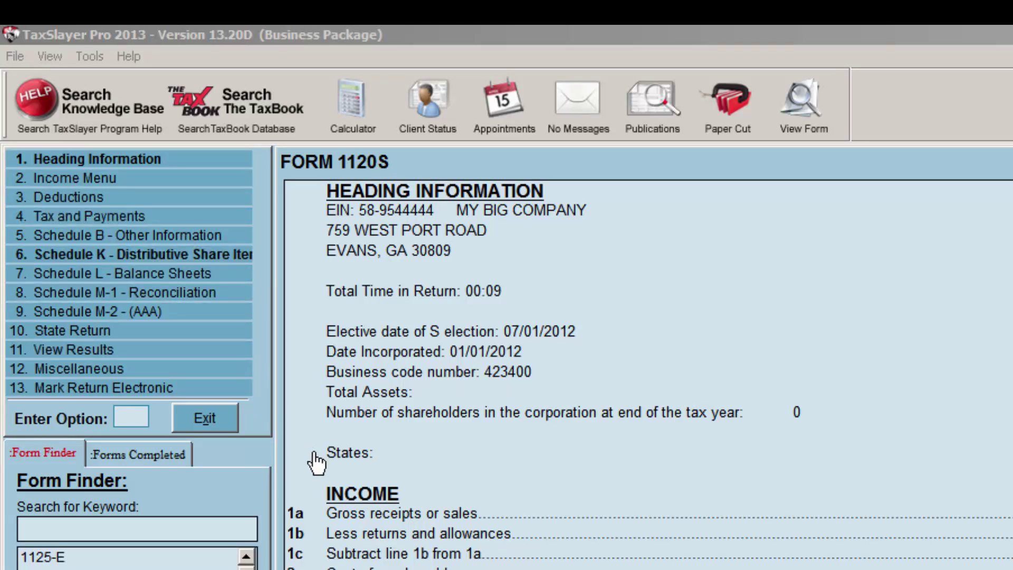
Enter 200000 as Gross Receipts or Sales so total income reads 200000, then exit the Income Menu
{"action": "left_click", "coordinate": [340, 507]}
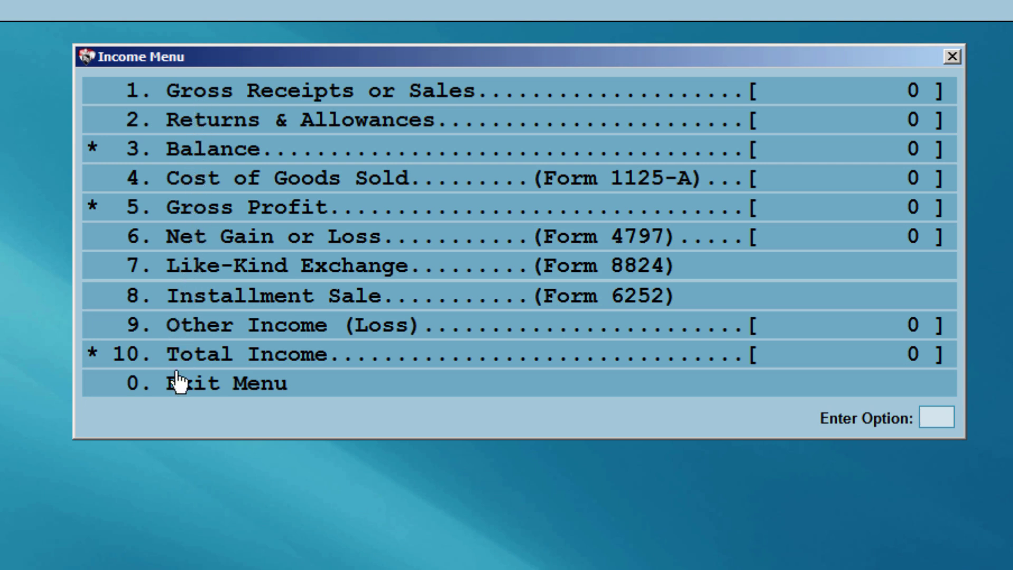
{"action": "left_click", "coordinate": [184, 100]}
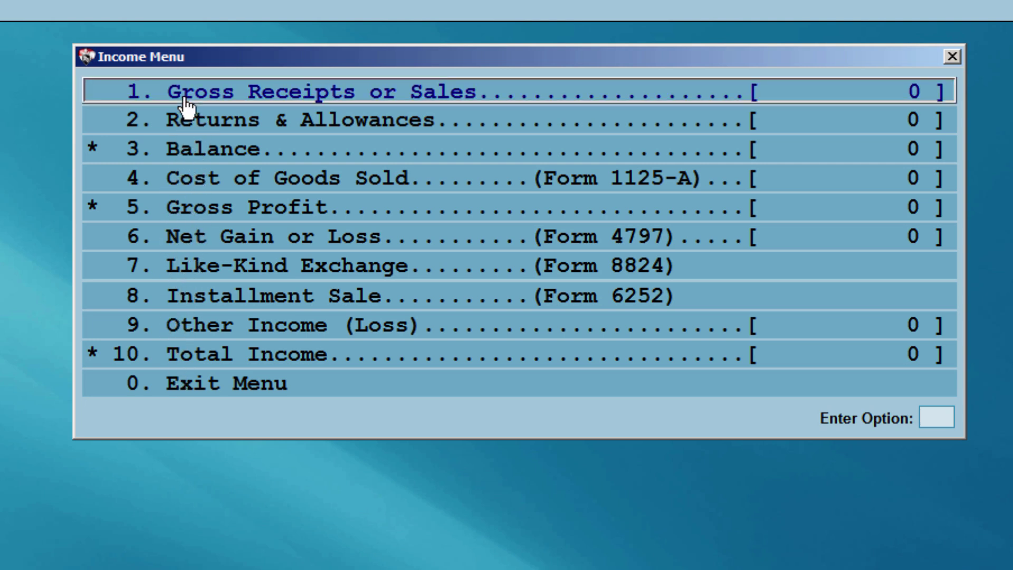
{"action": "type", "text": "200"}
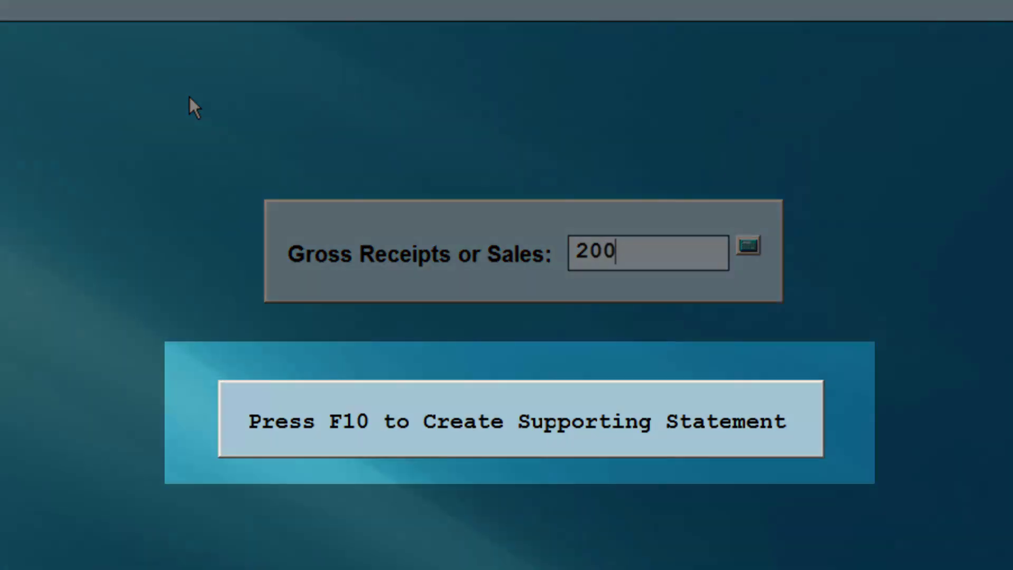
{"action": "type", "text": "000"}
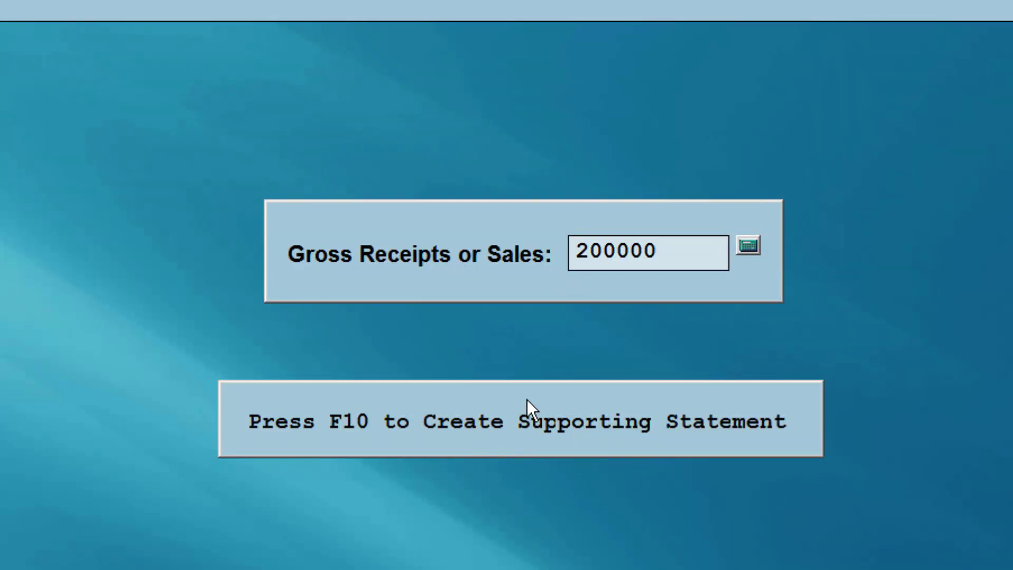
{"action": "key", "text": "Return"}
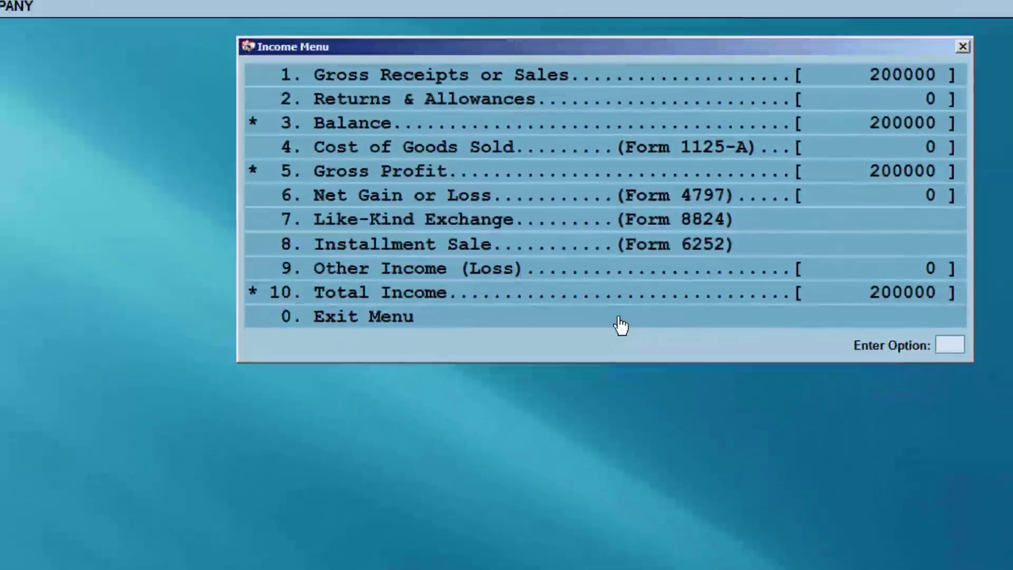
{"action": "left_click", "coordinate": [621, 326]}
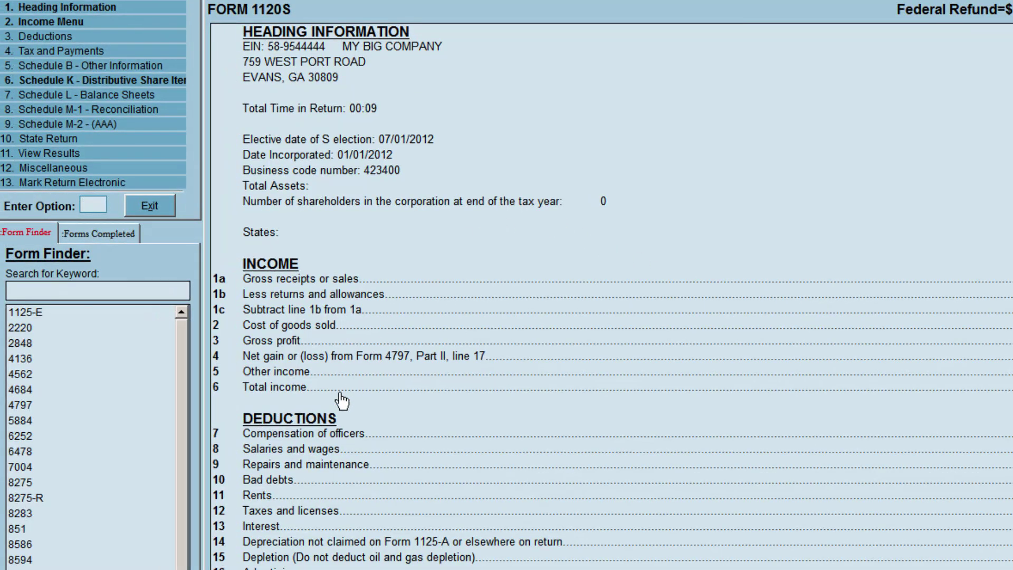
Record 50000 officer compensation under Deductions, giving ordinary income of 150000, then exit
{"action": "left_click", "coordinate": [316, 426]}
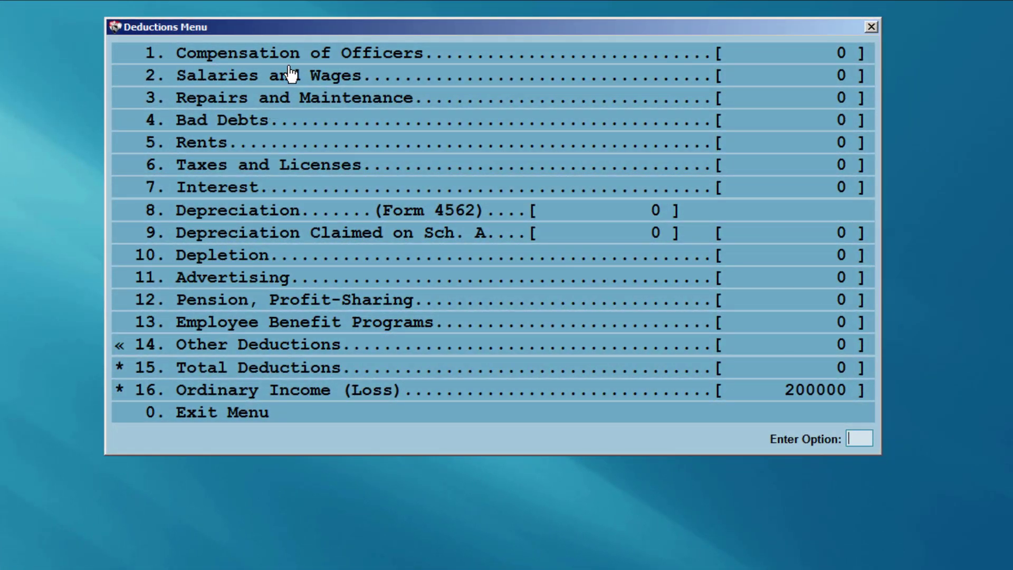
{"action": "left_click", "coordinate": [285, 55]}
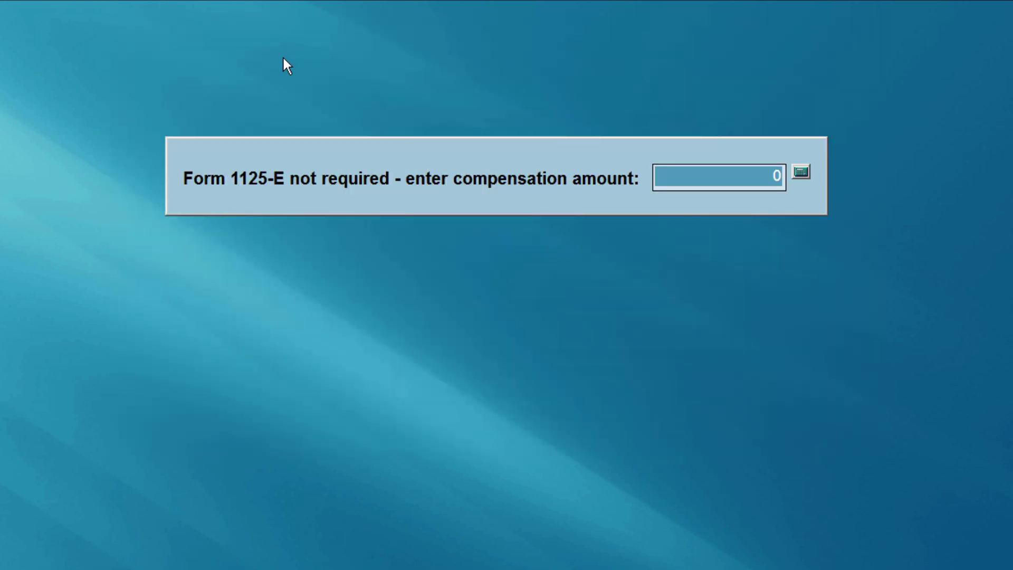
{"action": "type", "text": "50000"}
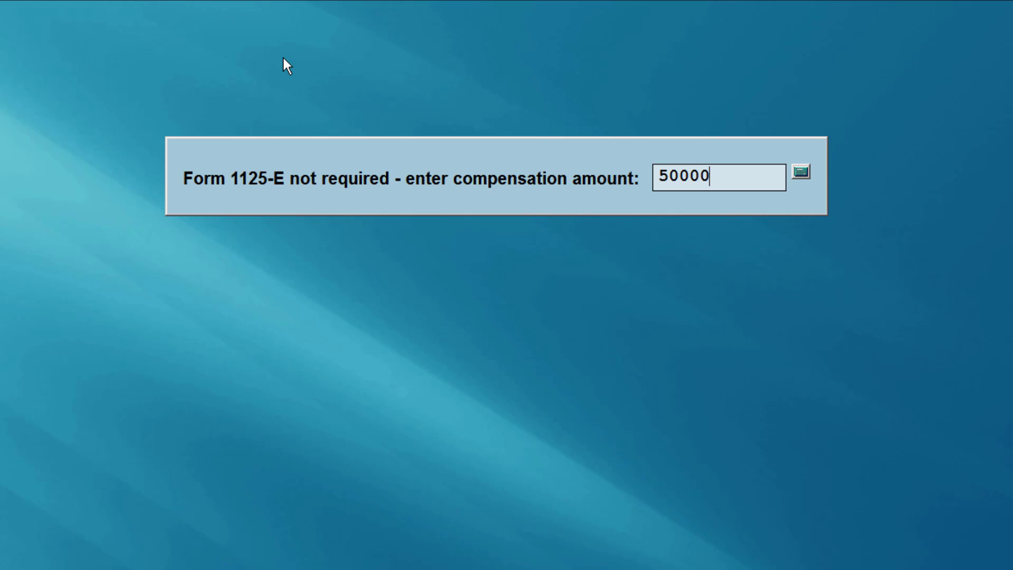
{"action": "key", "text": "Return"}
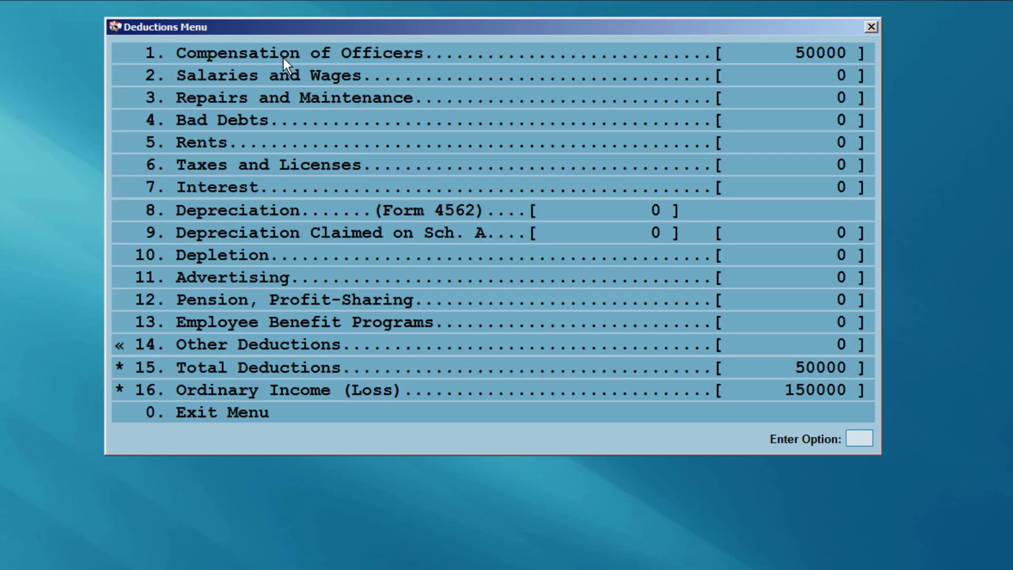
{"action": "left_click", "coordinate": [257, 419]}
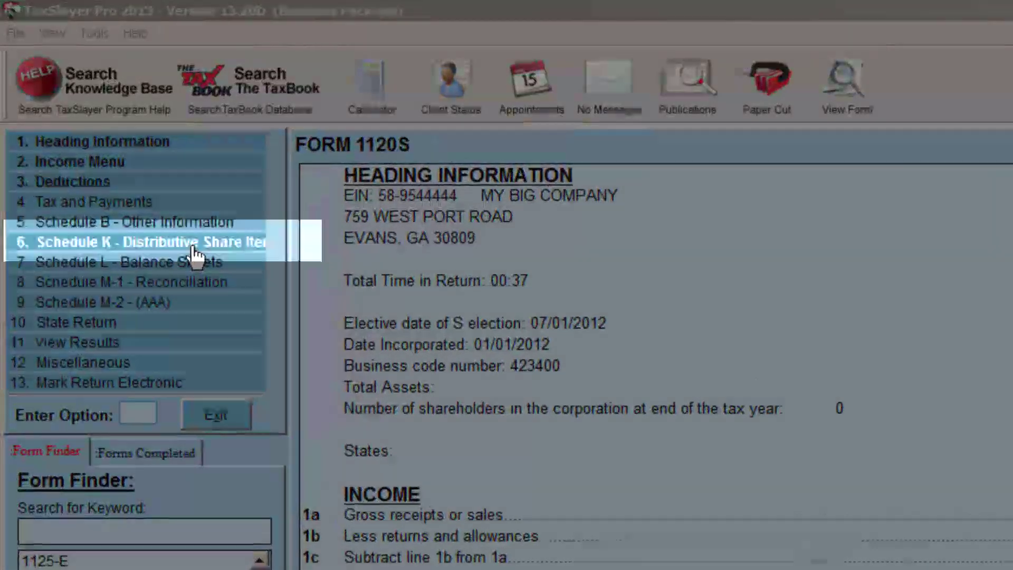
Go to Schedule K's K-1 Input and start a new shareholder entry
{"action": "left_click", "coordinate": [194, 246]}
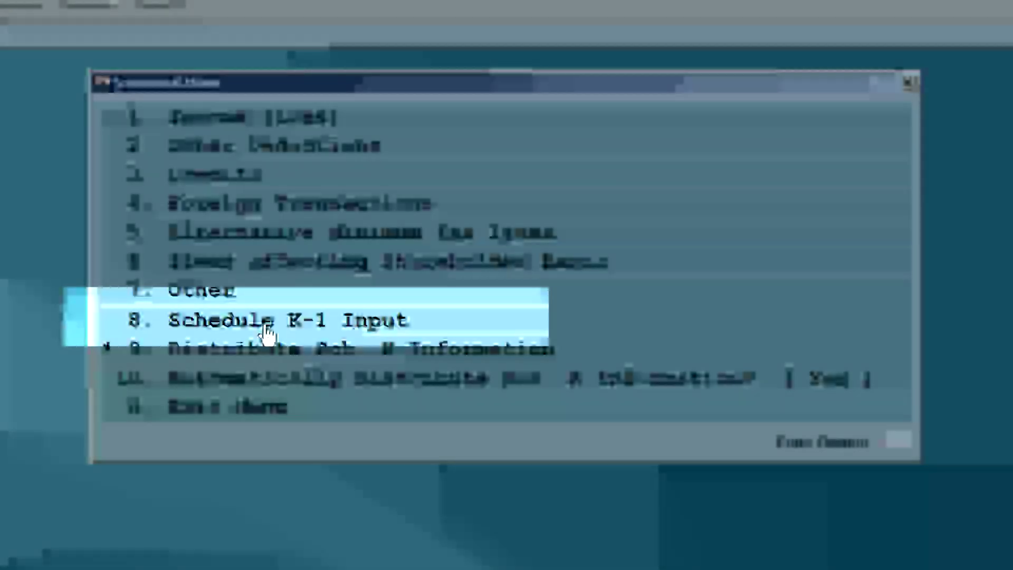
{"action": "left_click", "coordinate": [269, 334]}
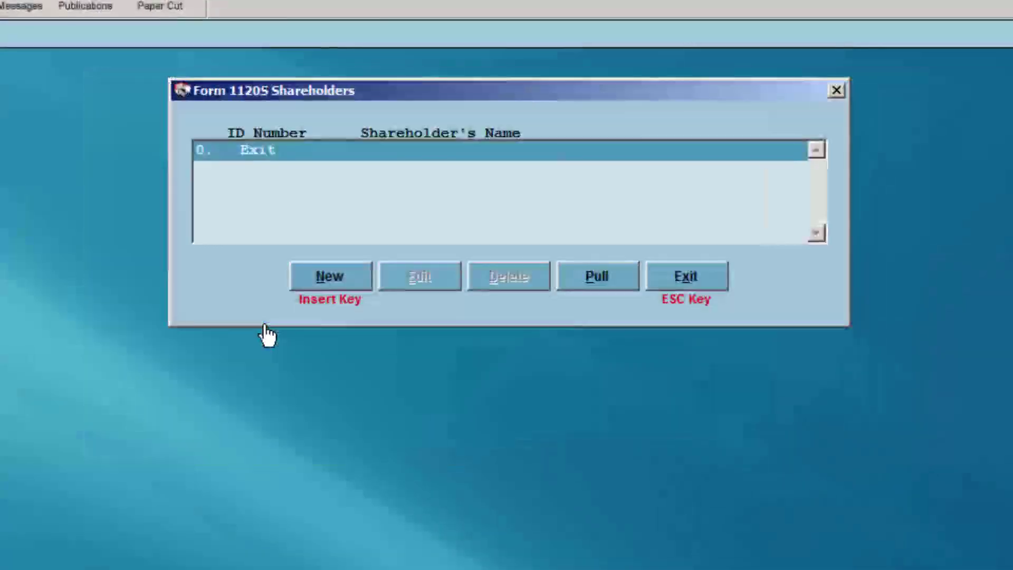
{"action": "left_click", "coordinate": [315, 285]}
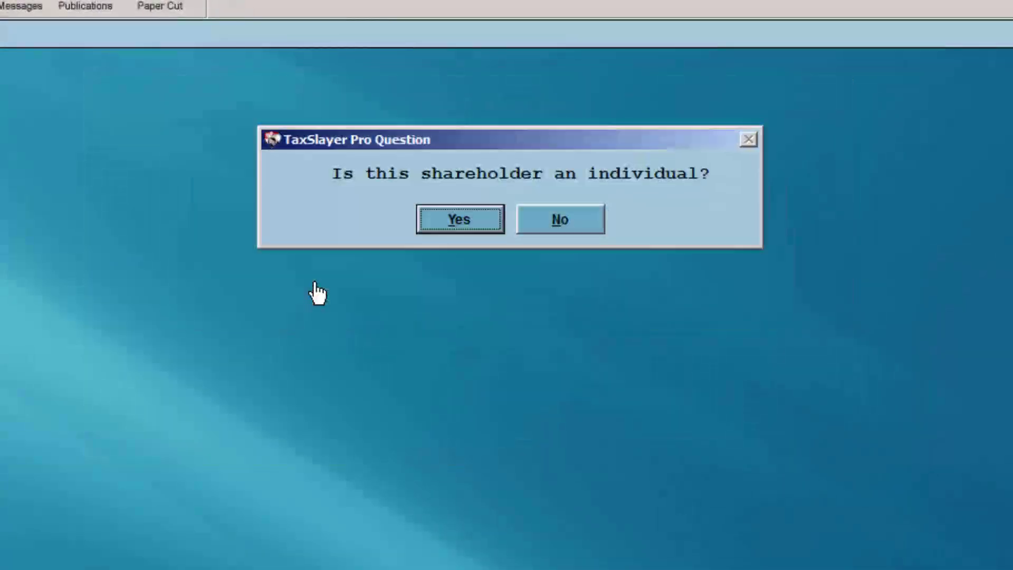
Mark the first shareholder as an individual and enter their SSN, name, street address and ZIP
{"action": "left_click", "coordinate": [457, 223]}
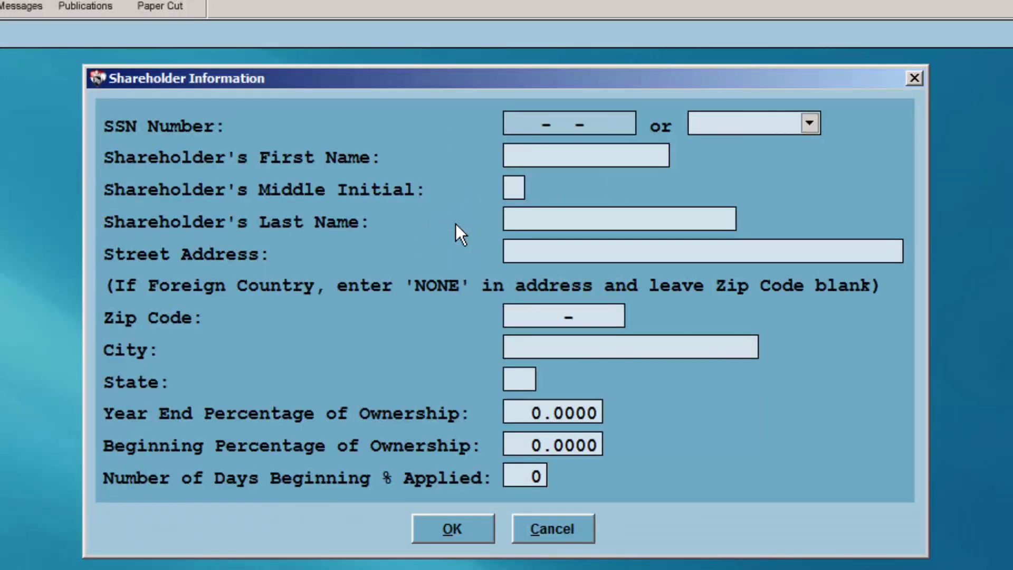
{"action": "type", "text": "4000"}
{"action": "type", "text": "00-00-0"}
{"action": "type", "text": "001"}
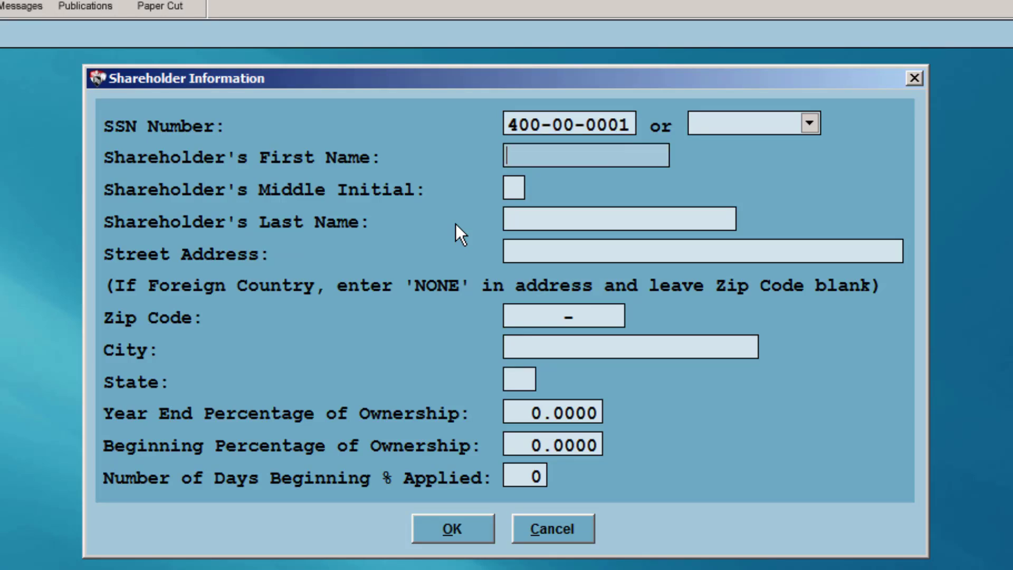
{"action": "key", "text": "Tab"}
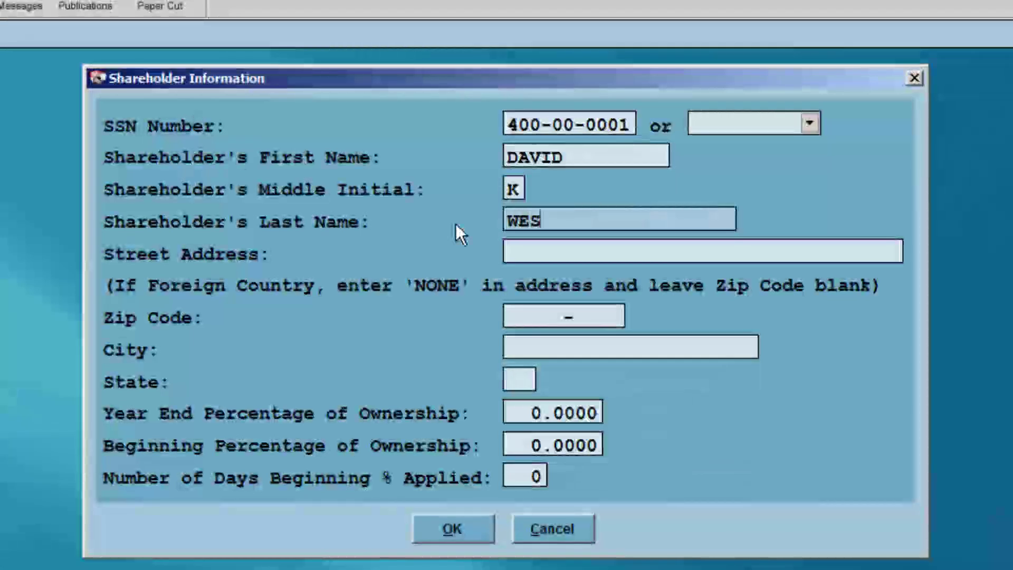
{"action": "key", "text": "Tab"}
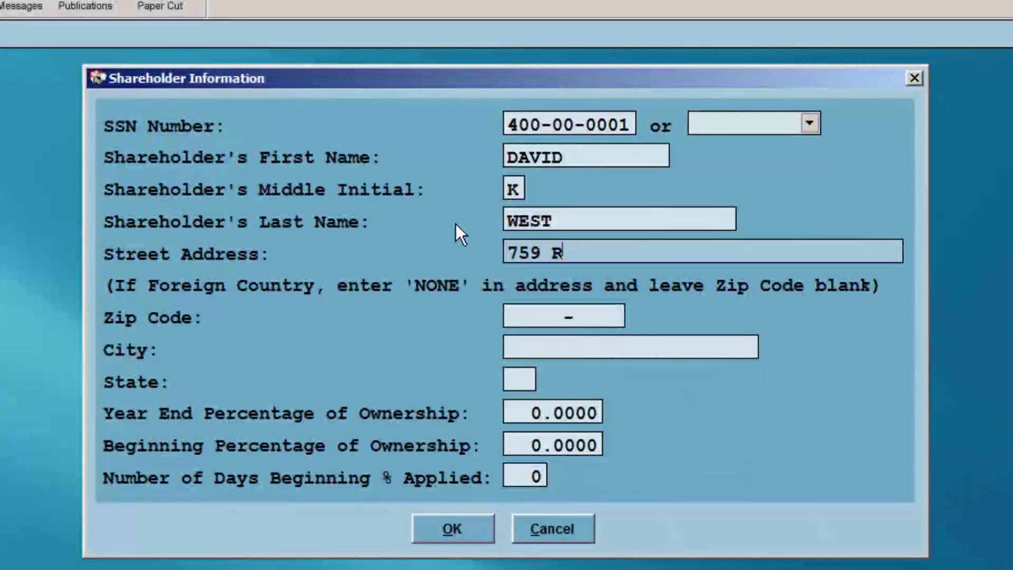
{"action": "key", "text": "Tab"}
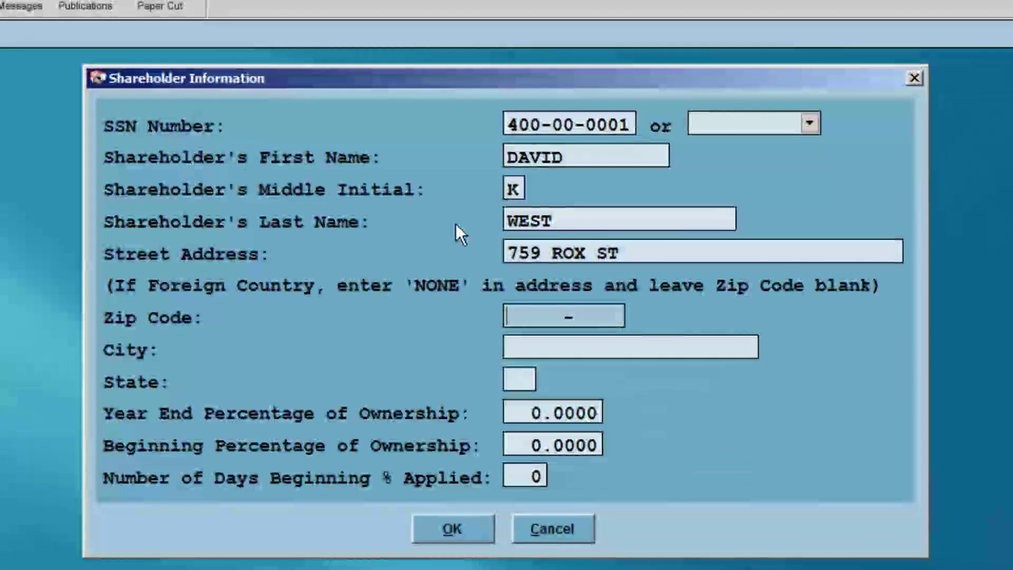
{"action": "type", "text": "30809"}
{"action": "key", "text": "Tab"}
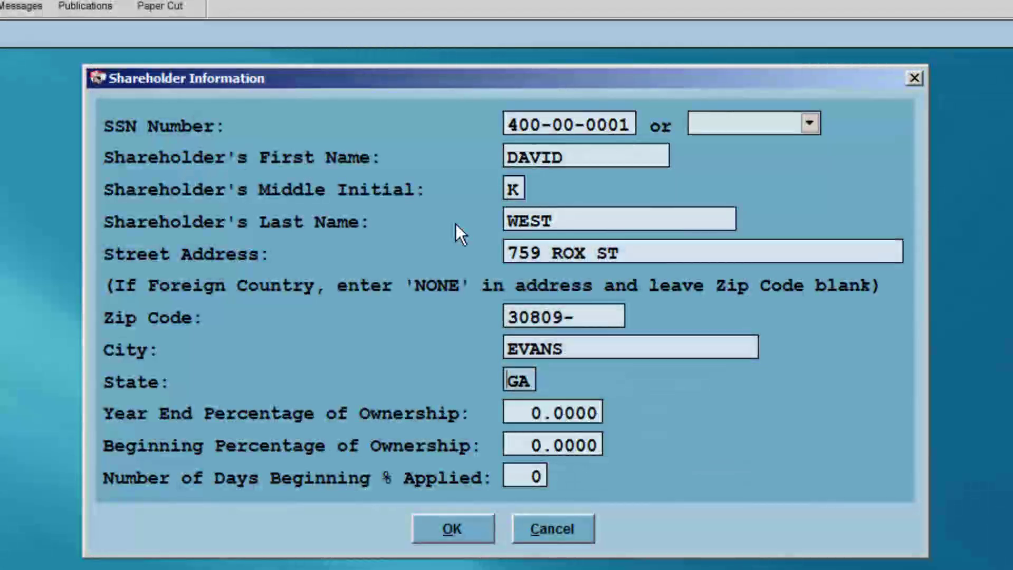
Set 50% year-end and 50% beginning ownership for 365 days, and save the shareholder
{"action": "key", "text": "Tab"}
{"action": "type", "text": "50"}
{"action": "key", "text": "Tab"}
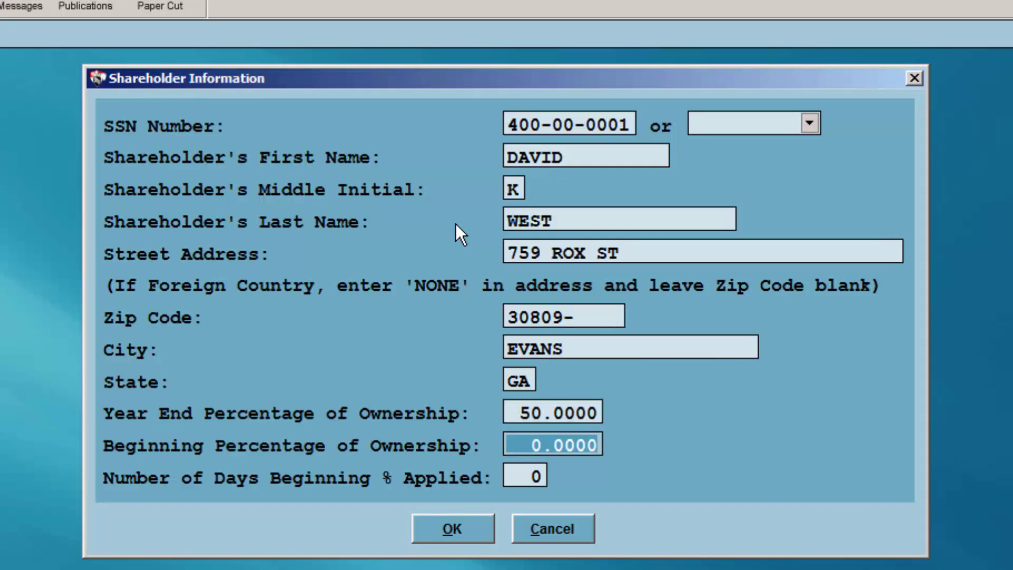
{"action": "type", "text": "50 ."}
{"action": "key", "text": "Tab"}
{"action": "type", "text": "365"}
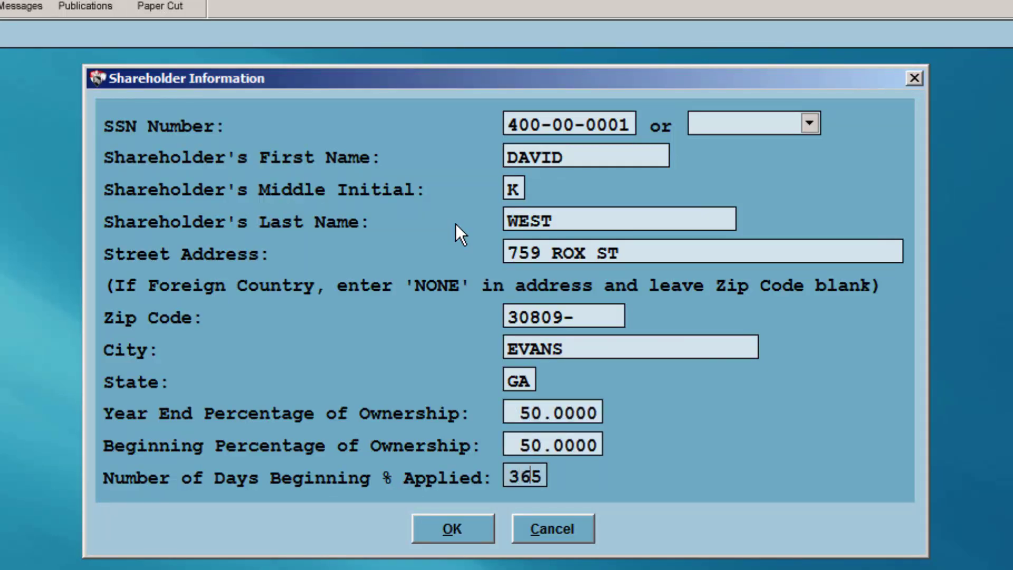
{"action": "key", "text": "Tab"}
{"action": "key", "text": "Return"}
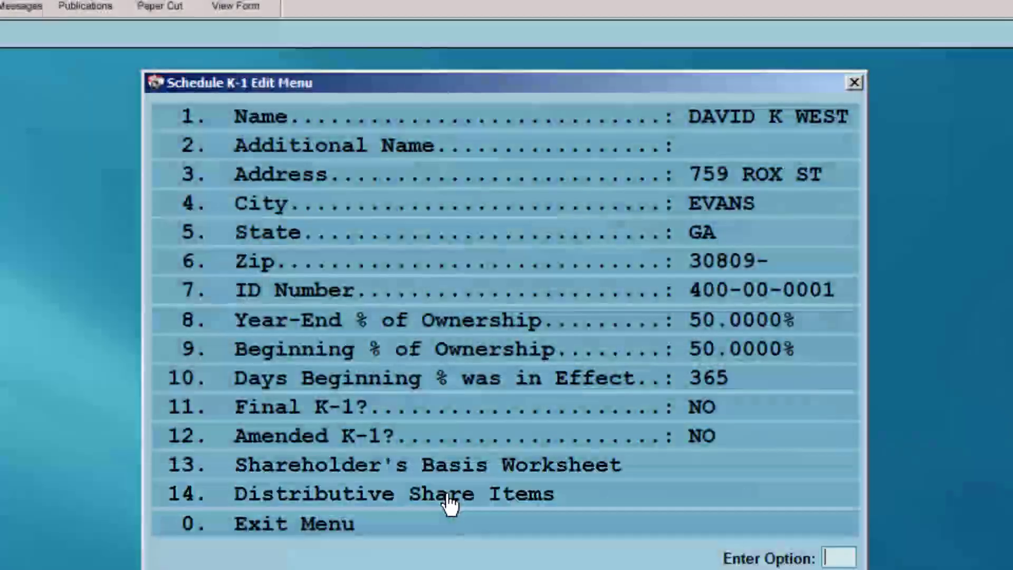
Exit the Distributive Share Items and K-1 Edit menus back to the shareholders list
{"action": "left_click", "coordinate": [448, 502]}
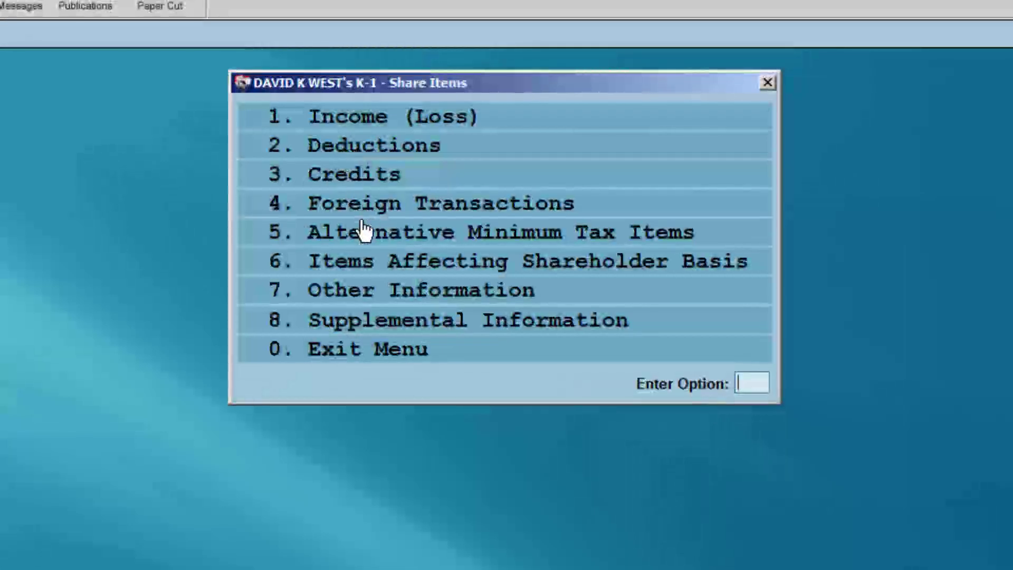
{"action": "left_click", "coordinate": [344, 351]}
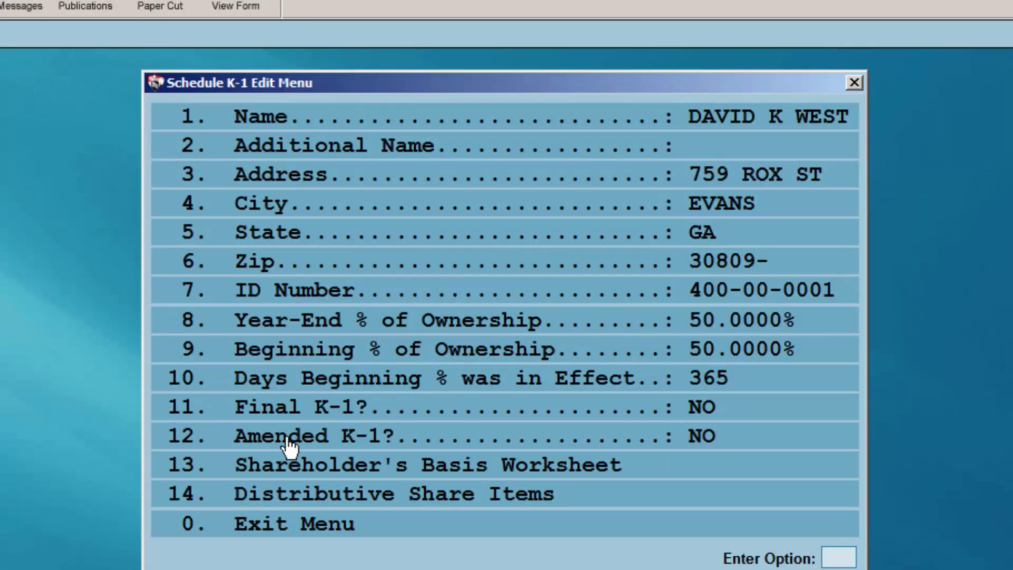
{"action": "left_click", "coordinate": [291, 528]}
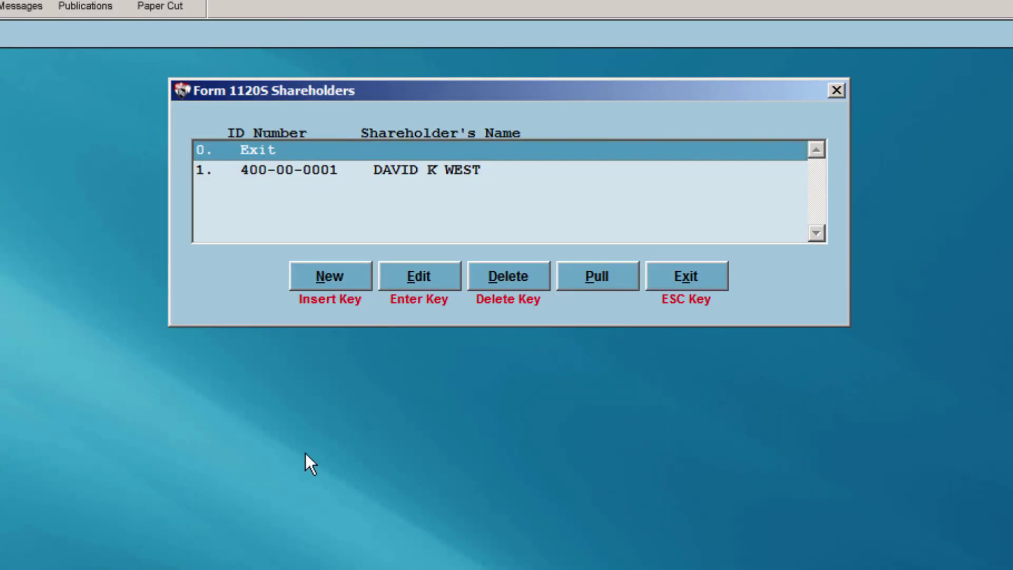
Add a second individual shareholder with their SSN, first and last name, street address and ZIP
{"action": "left_click", "coordinate": [320, 281]}
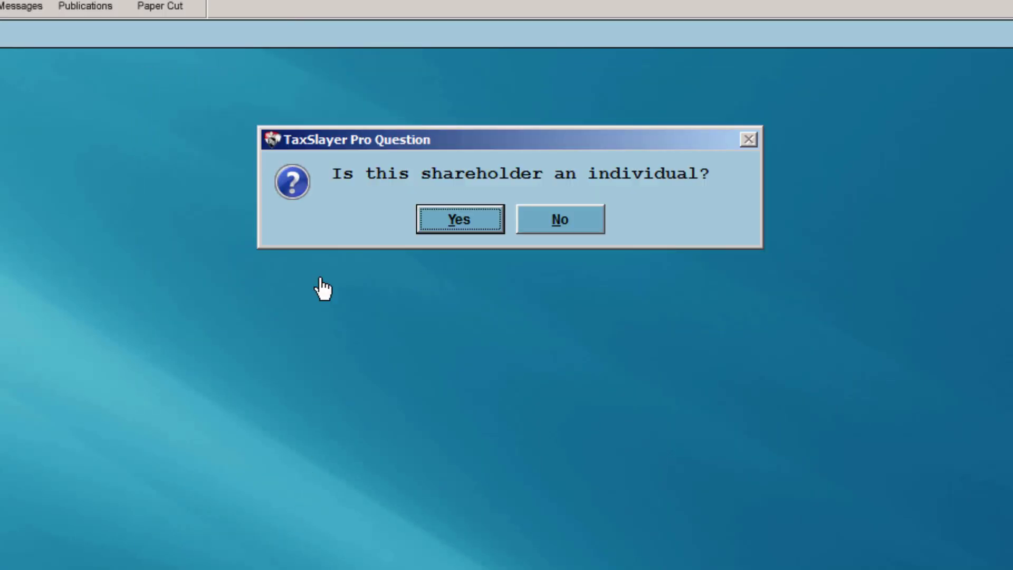
{"action": "left_click", "coordinate": [460, 231]}
{"action": "type", "text": "400-00-00"}
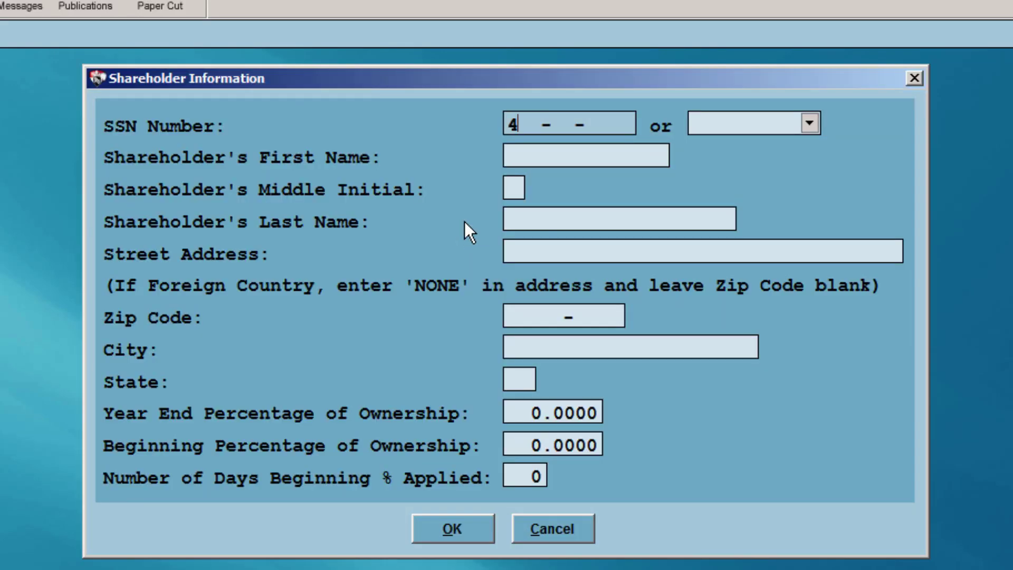
{"action": "type", "text": "03"}
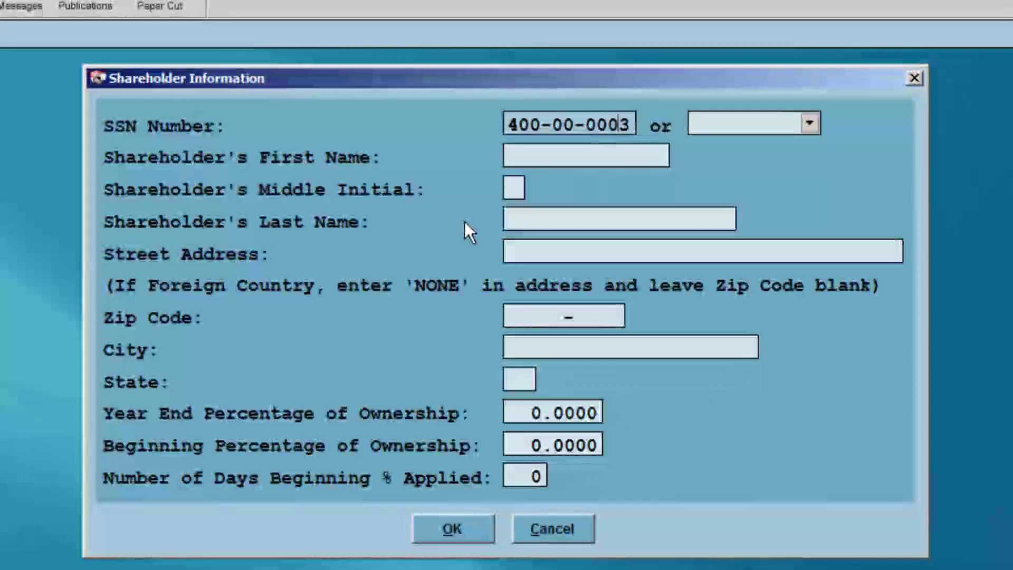
{"action": "key", "text": "Tab"}
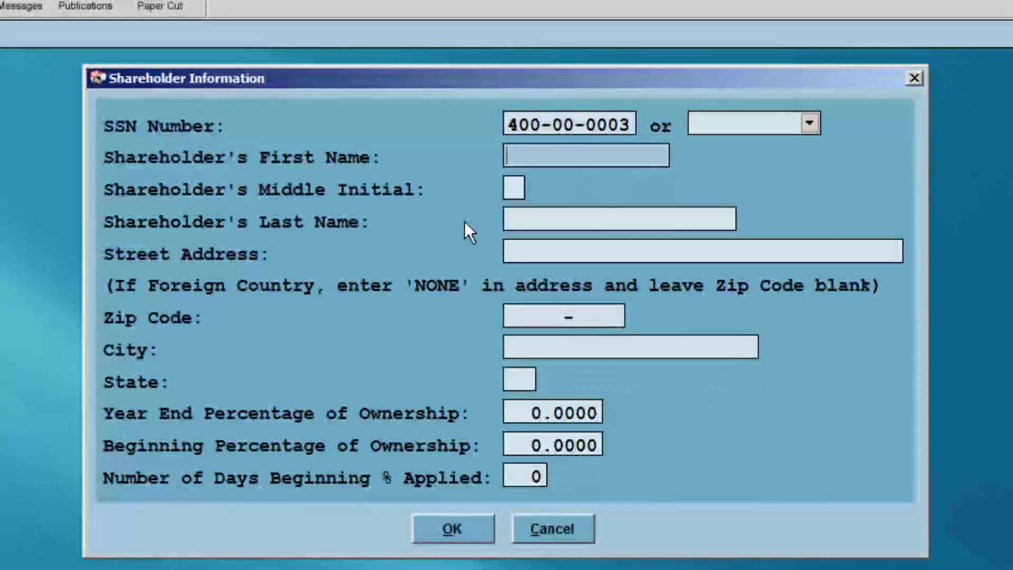
{"action": "key", "text": "Tab"}
{"action": "key", "text": "Tab"}
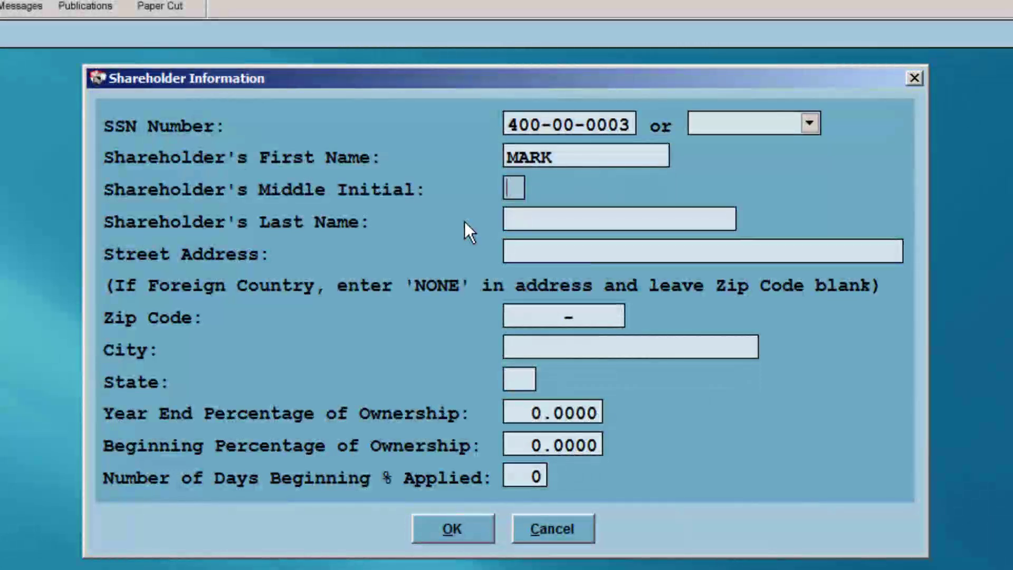
{"action": "key", "text": "Tab"}
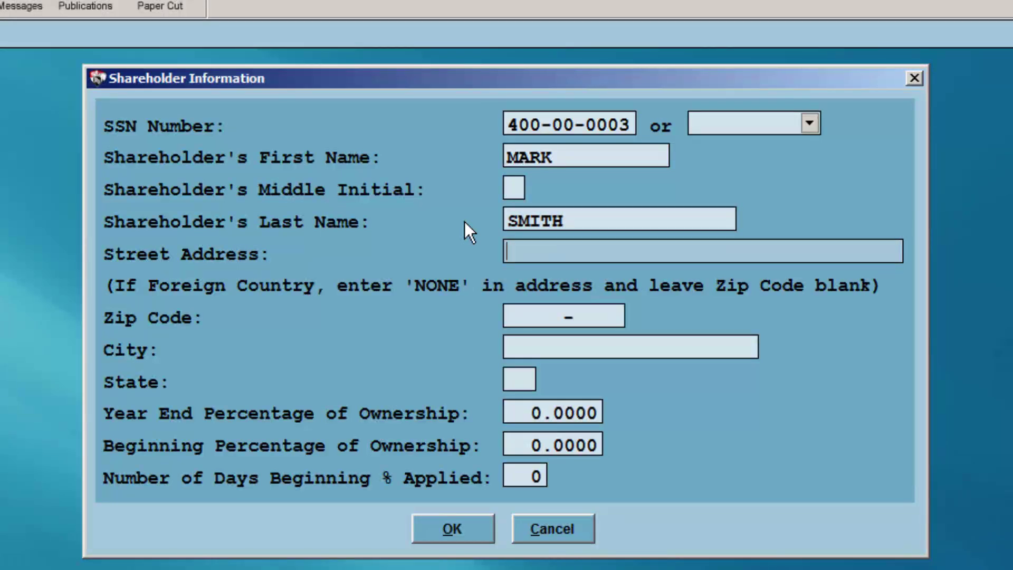
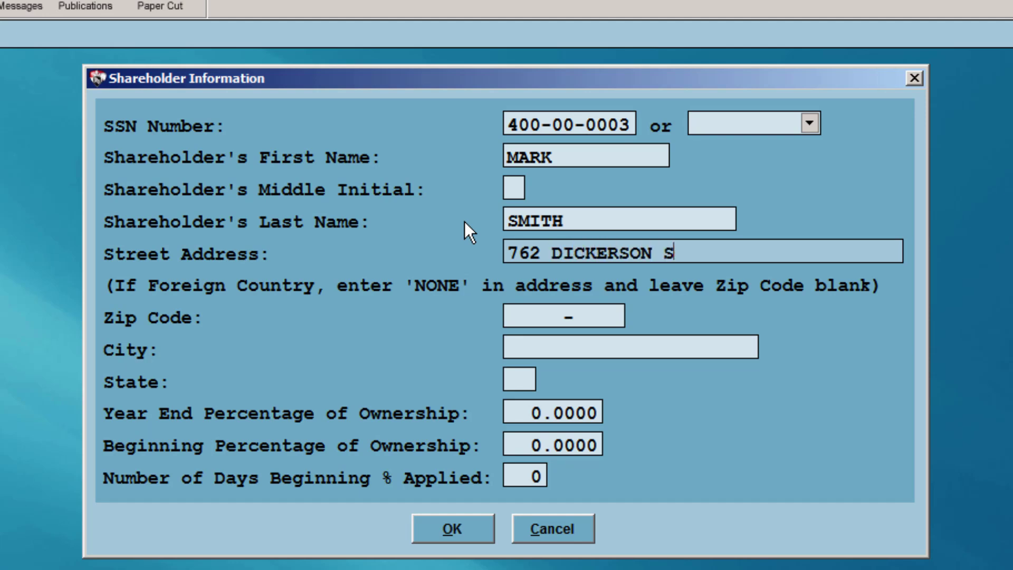
{"action": "key", "text": "Tab"}
{"action": "type", "text": "30907"}
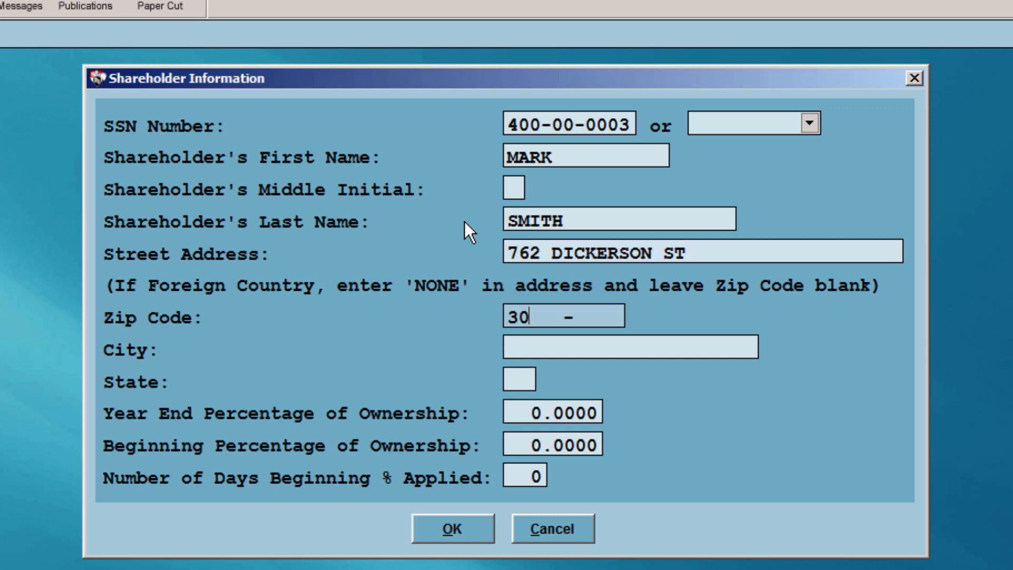
{"action": "key", "text": "Tab"}
Give the second shareholder 50% year-end and beginning ownership over 365 days, and save
{"action": "key", "text": "Tab"}
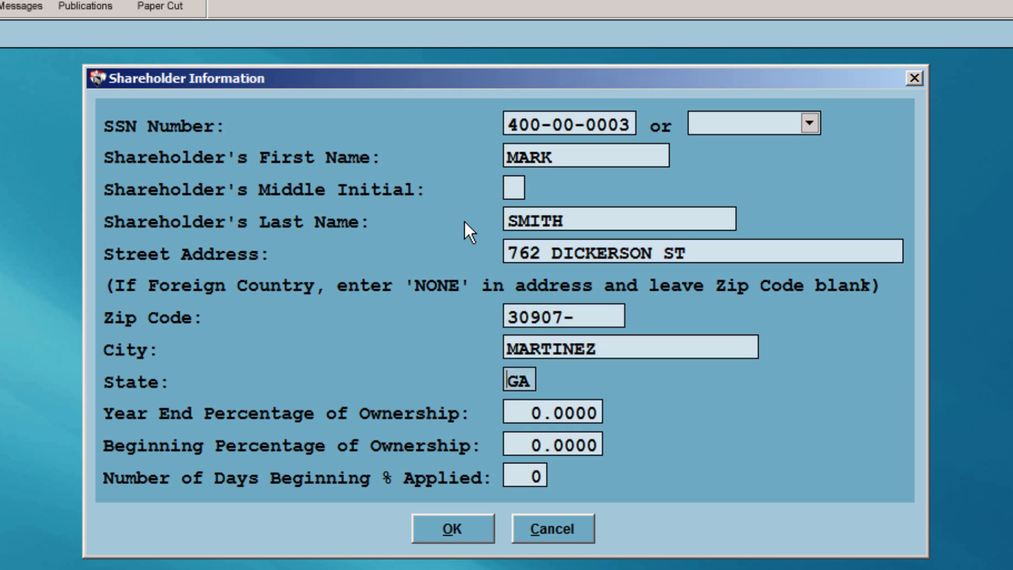
{"action": "key", "text": "Tab"}
{"action": "type", "text": "50"}
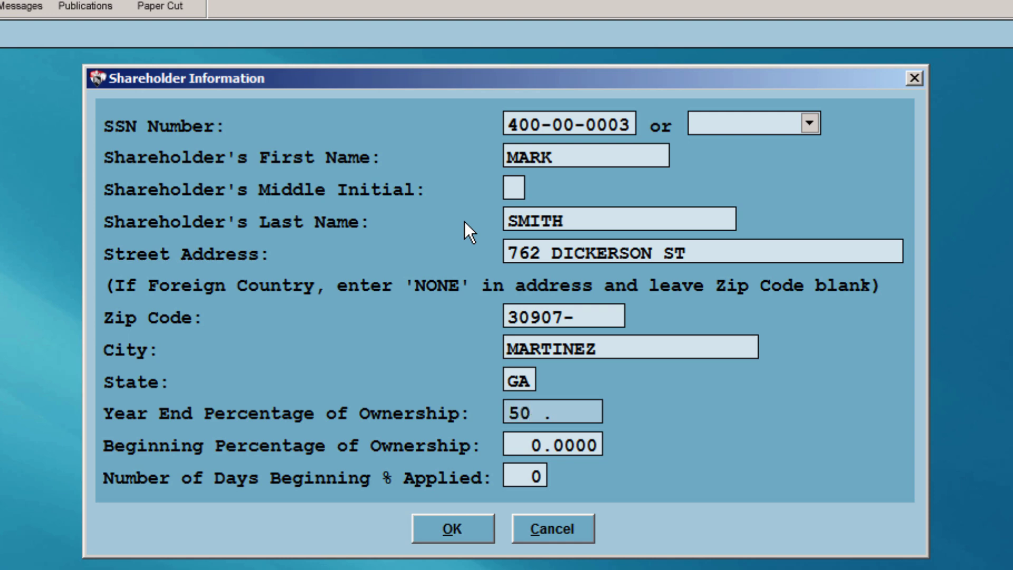
{"action": "key", "text": "Tab"}
{"action": "type", "text": "50"}
{"action": "key", "text": "Tab"}
{"action": "type", "text": "365"}
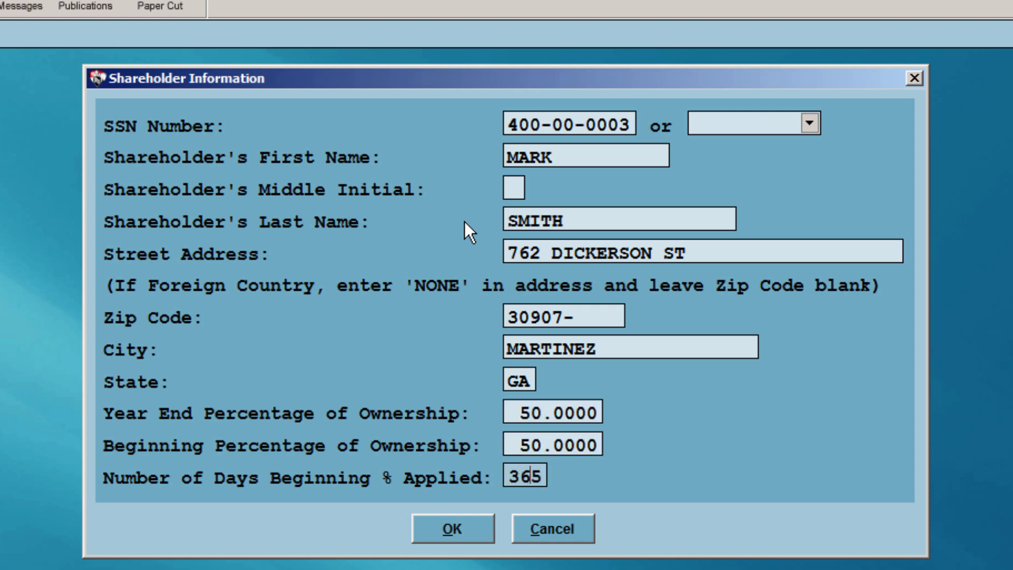
{"action": "key", "text": "Tab"}
{"action": "key", "text": "Return"}
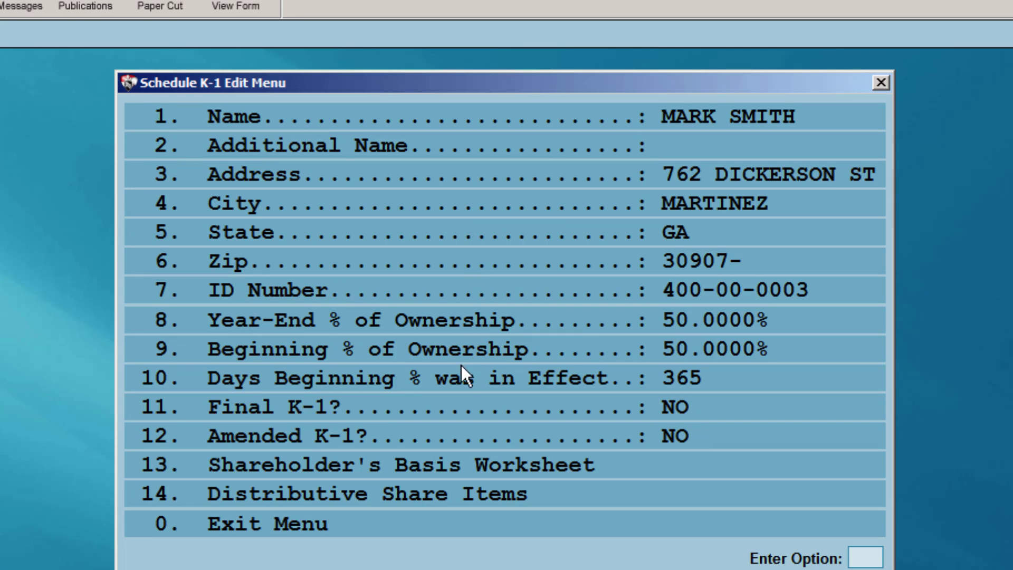
Exit the K-1 Edit Menu, shareholders list and Schedule K Menu back to the Form 1120S menu
{"action": "left_click", "coordinate": [365, 534]}
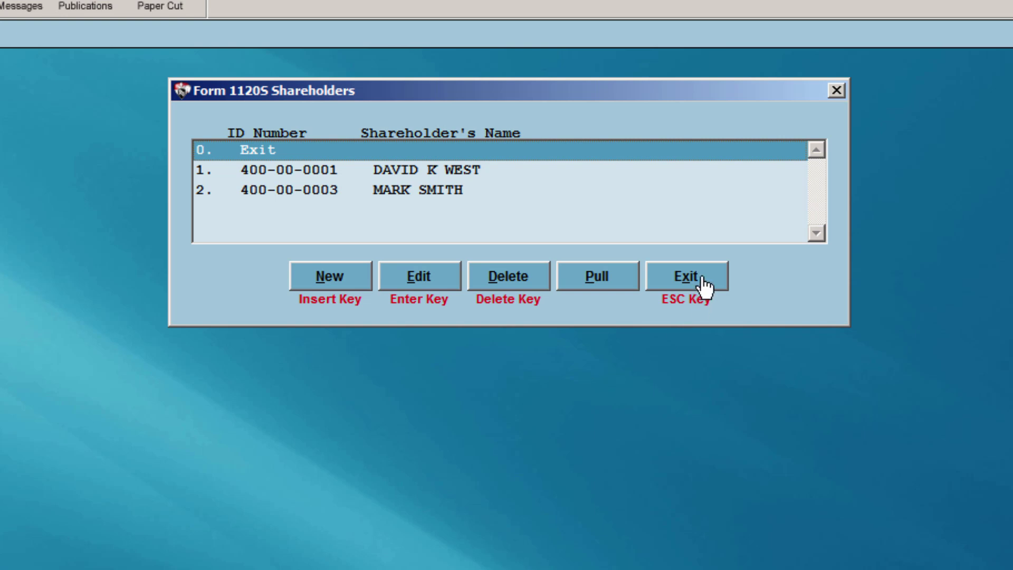
{"action": "left_click", "coordinate": [705, 287]}
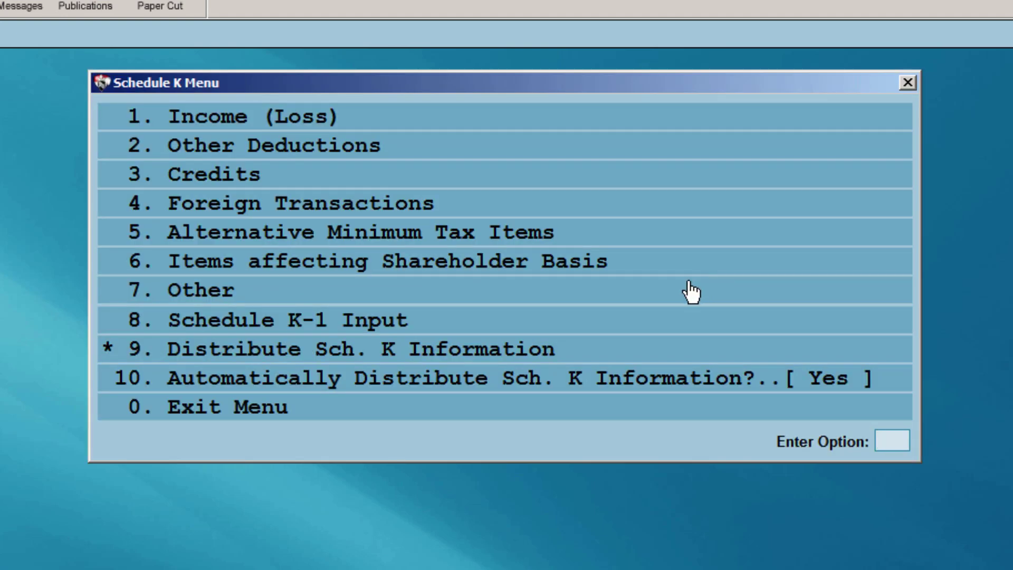
{"action": "left_click", "coordinate": [505, 417]}
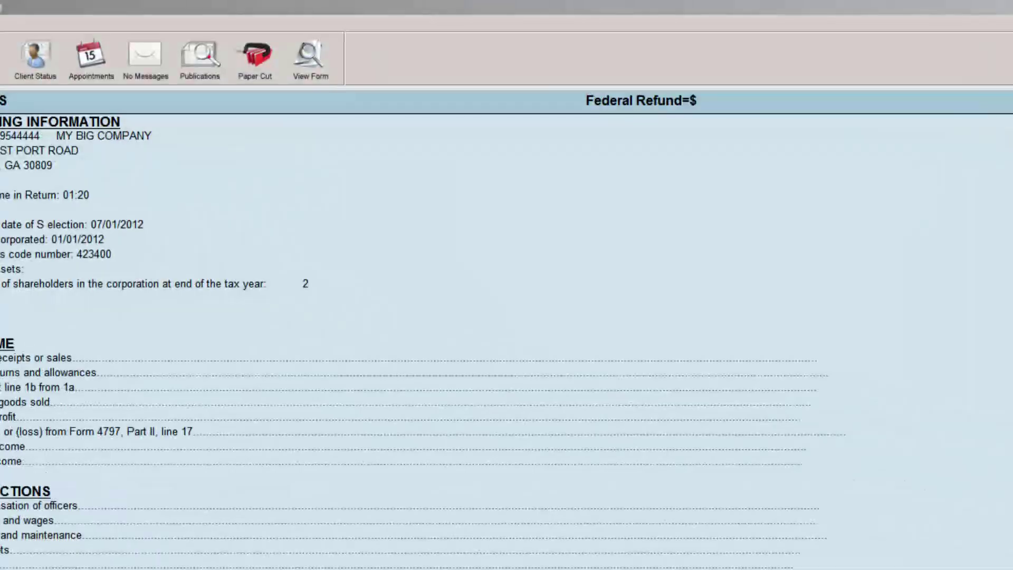
Answer Yes on Schedule B to receipts and assets under $250,000, then exit
{"action": "left_click", "coordinate": [195, 244]}
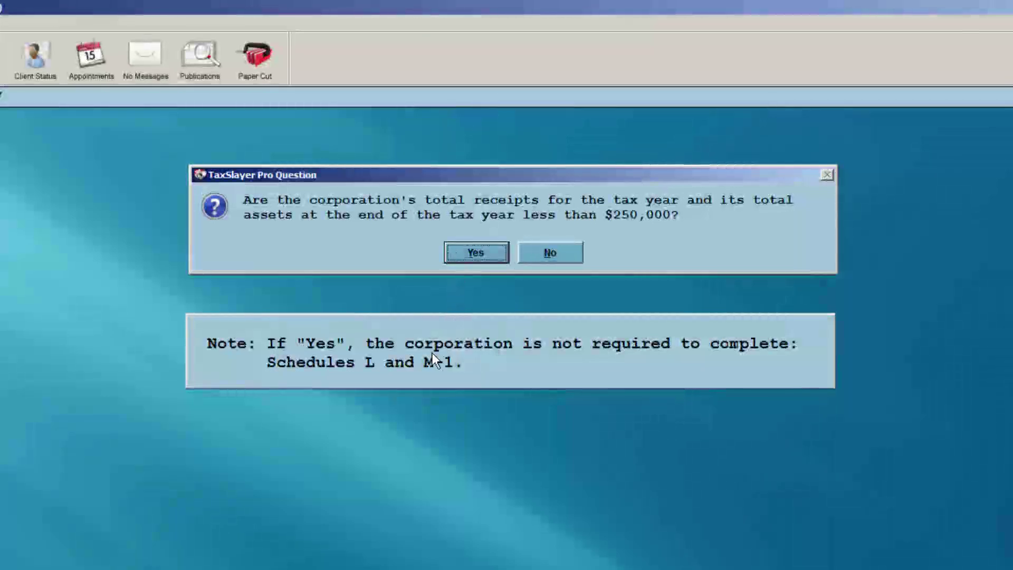
{"action": "left_click", "coordinate": [474, 252]}
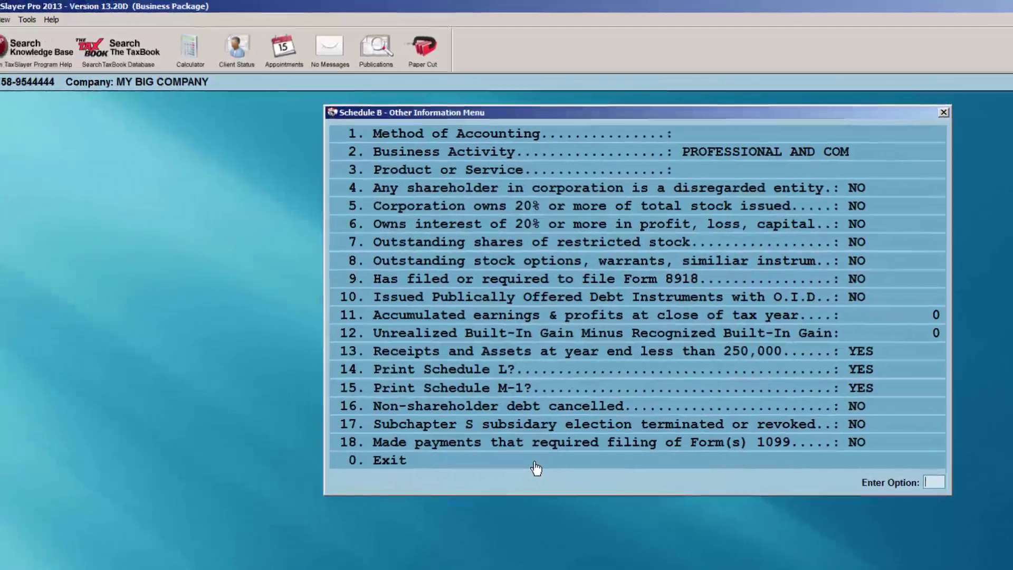
{"action": "left_click", "coordinate": [535, 463]}
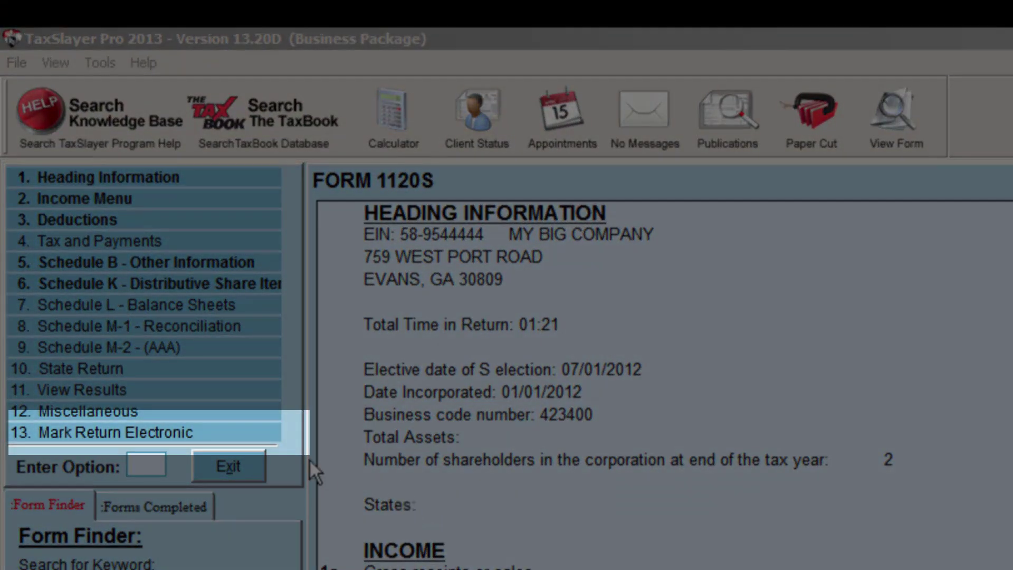
Mark the return for e-filing as ELF BALANCE DUE, declining to print the signature authorization
{"action": "left_click", "coordinate": [229, 445]}
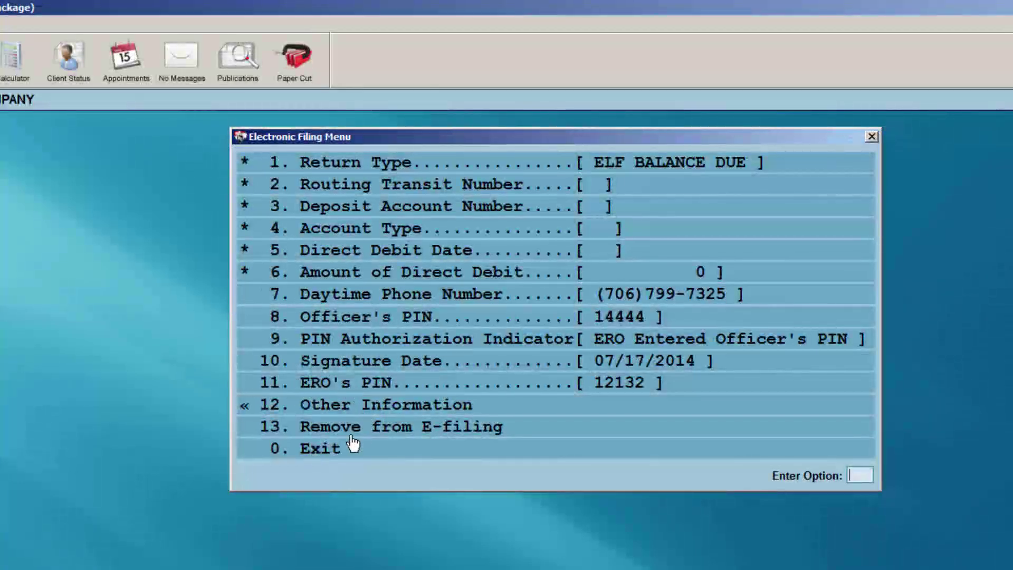
{"action": "left_click", "coordinate": [339, 454]}
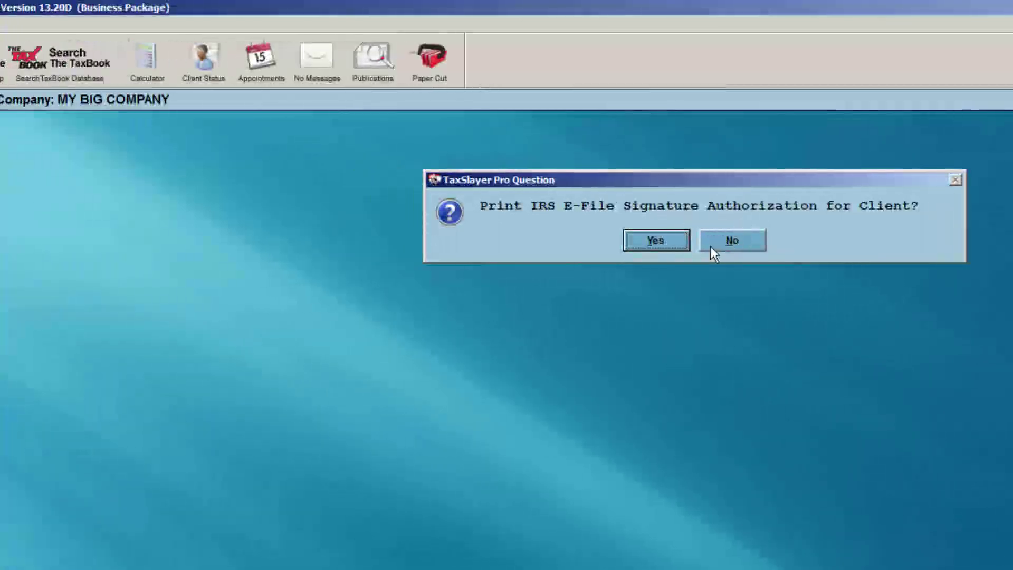
{"action": "left_click", "coordinate": [585, 244]}
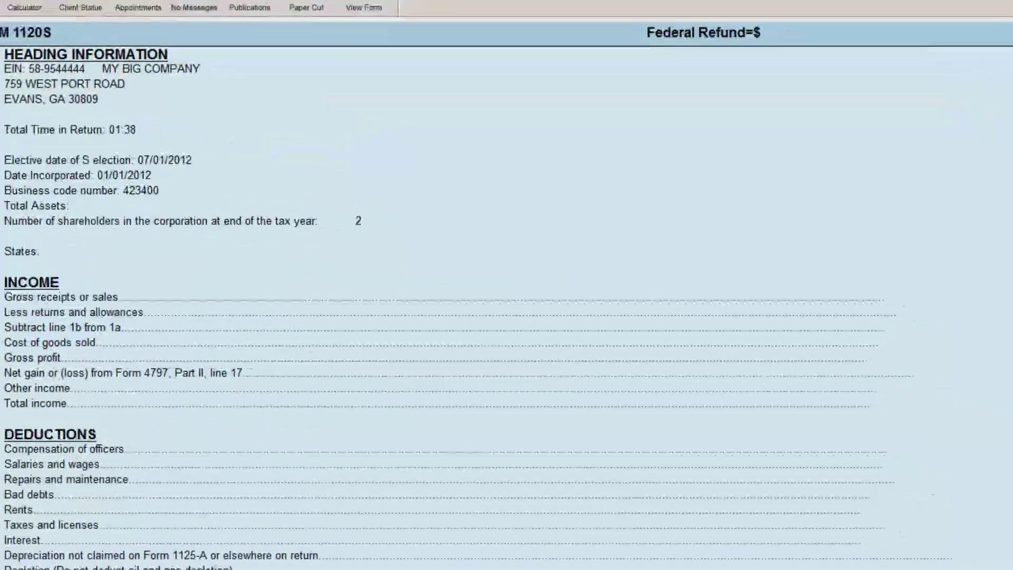
Enter a 500.00 preparer fee in the Receipt Menu, bringing total fees to 500.00
{"action": "left_click", "coordinate": [156, 306]}
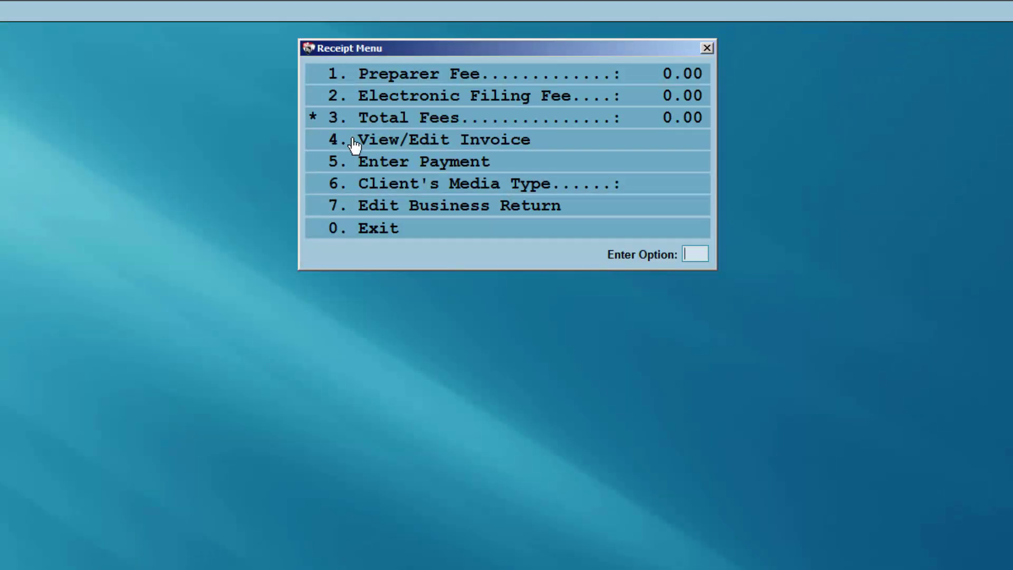
{"action": "left_click", "coordinate": [399, 78]}
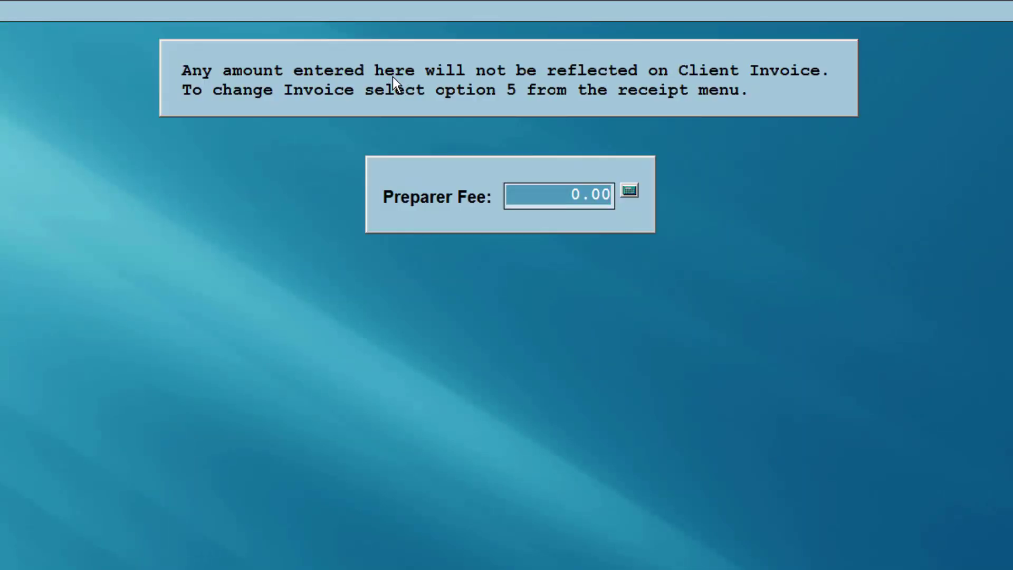
{"action": "type", "text": "500"}
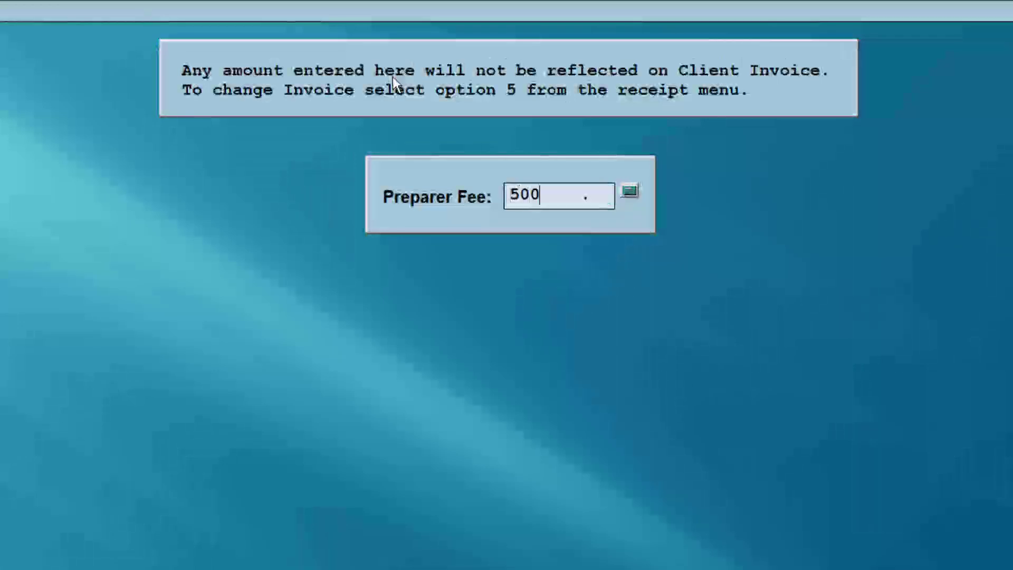
{"action": "key", "text": "Return"}
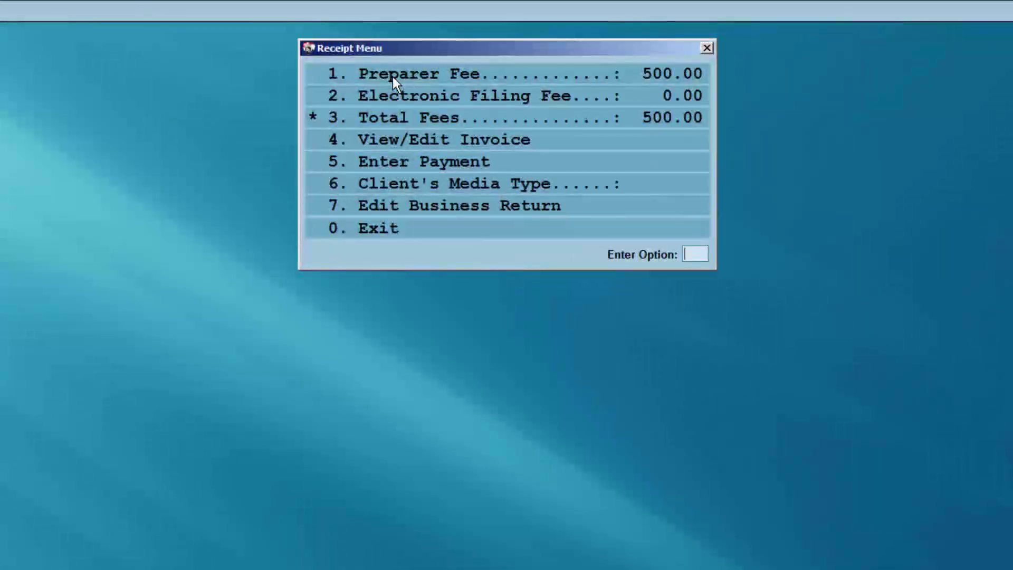
{"action": "left_click", "coordinate": [376, 232]}
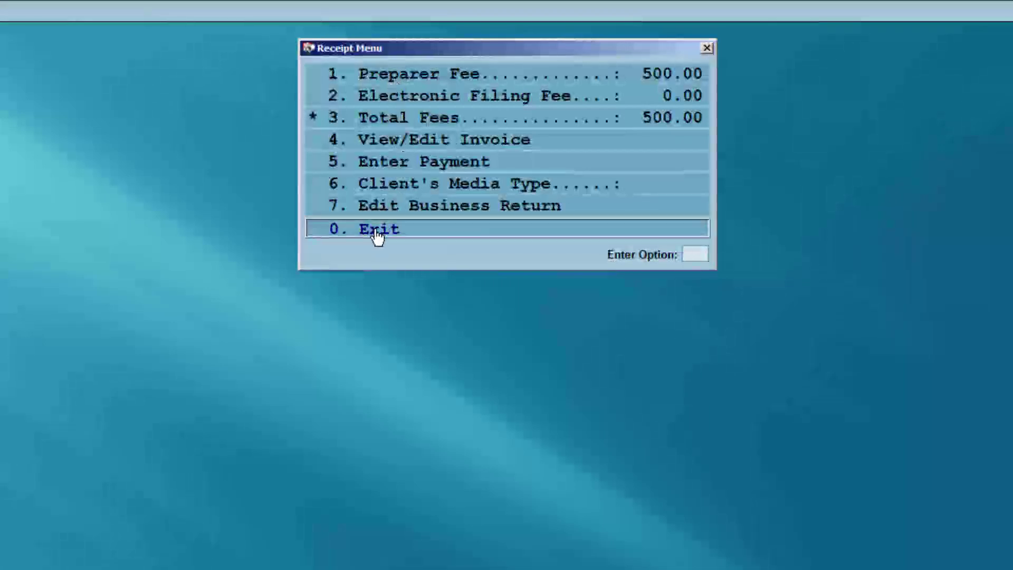